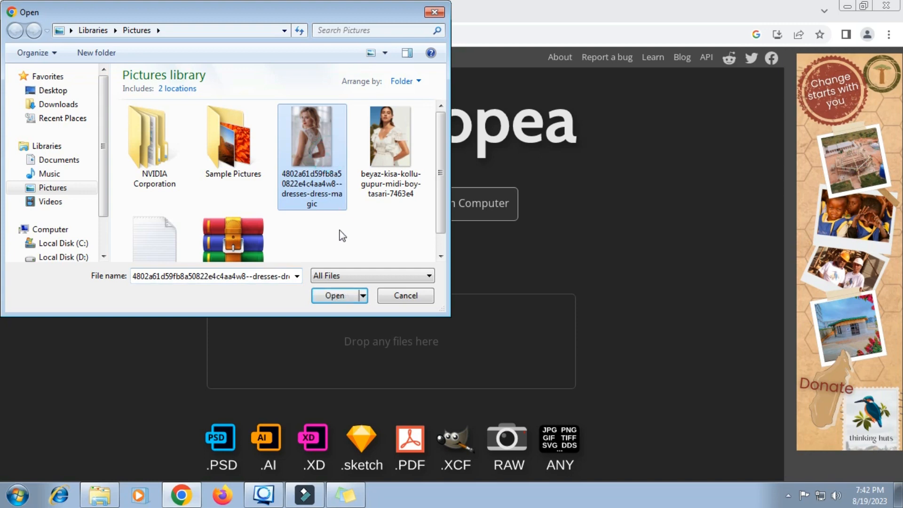
Step: Open the selected dresses-dress-magic photo of the woman in white lace from the Pictures library
left_click(334, 296)
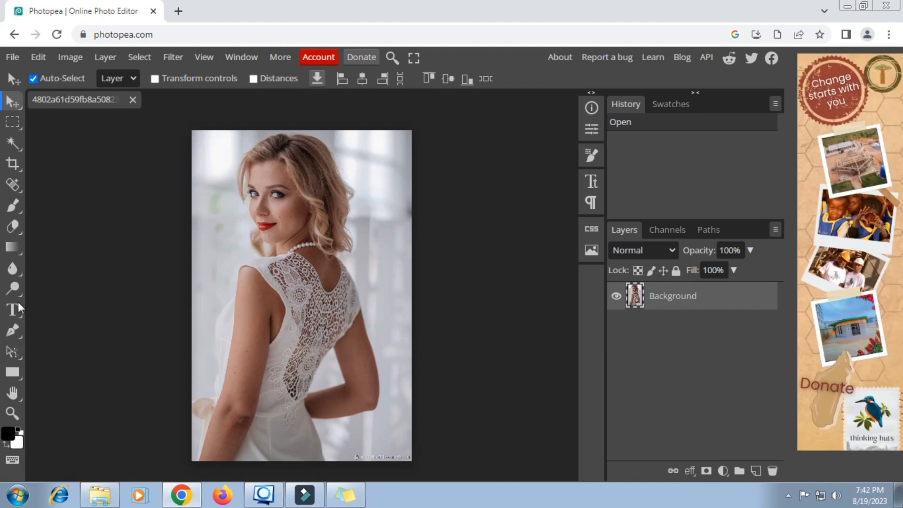
left_click(15, 389)
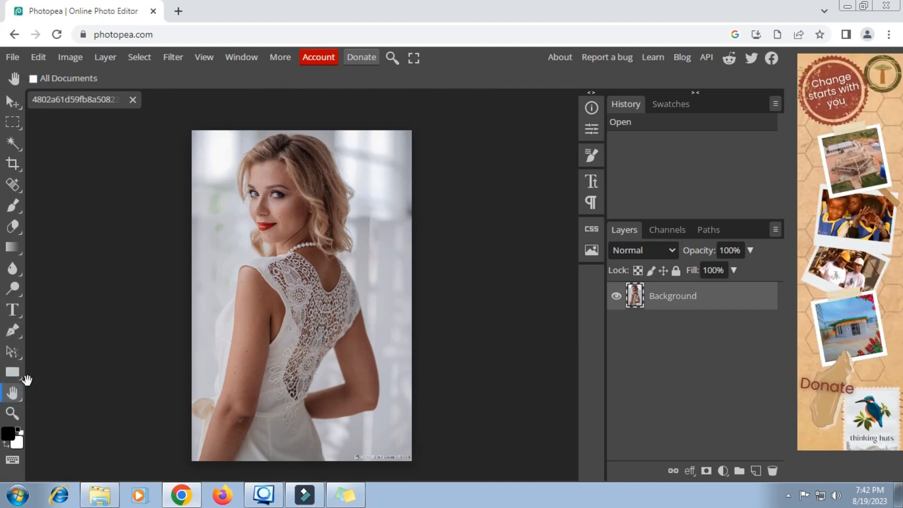
left_click_drag(311, 295, 179, 295)
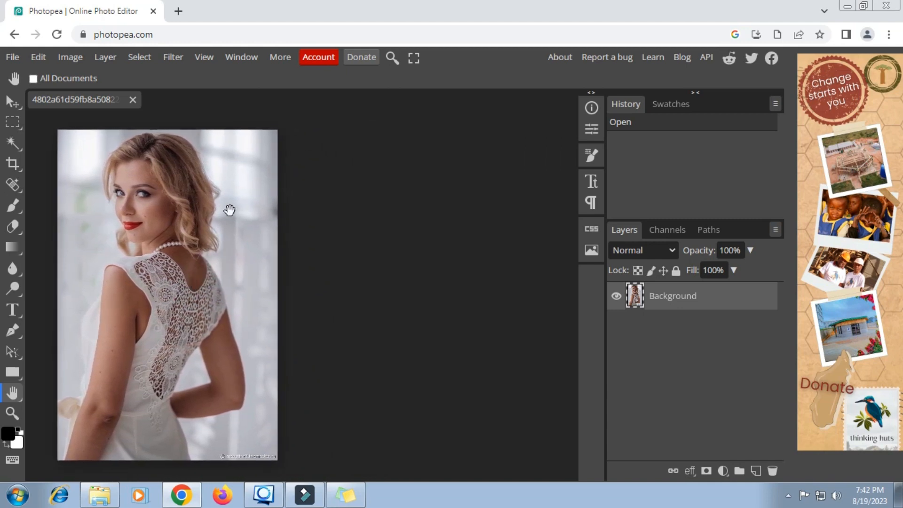
Step: Install the Dezgo Text-to-Image plugin from the plugin gallery and return to the open photo
left_click(244, 61)
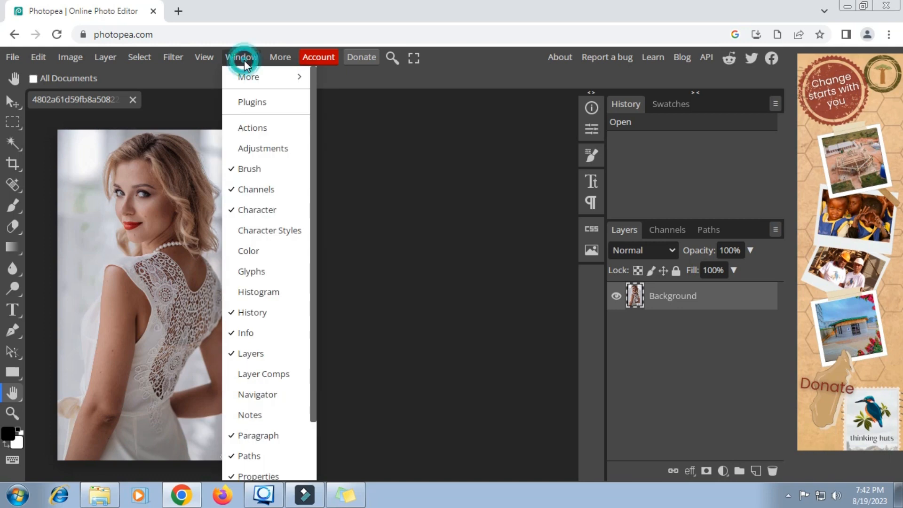
left_click(261, 105)
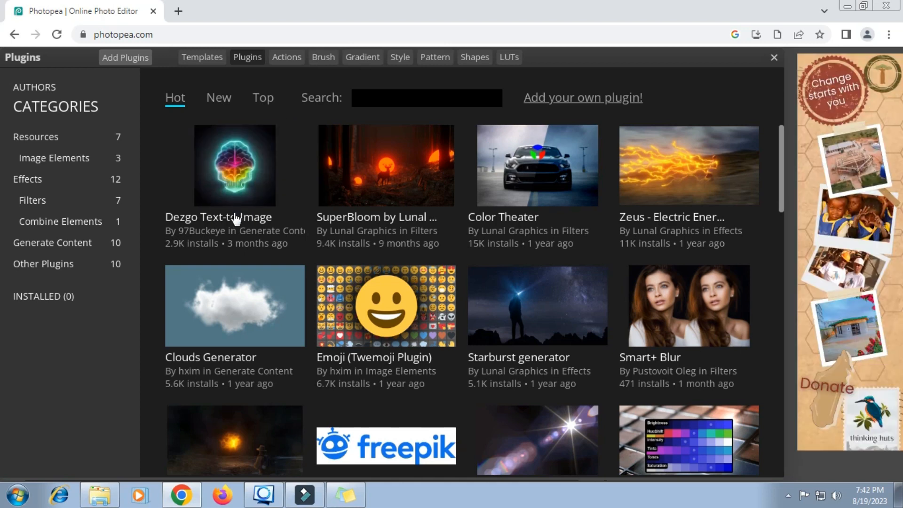
left_click(236, 216)
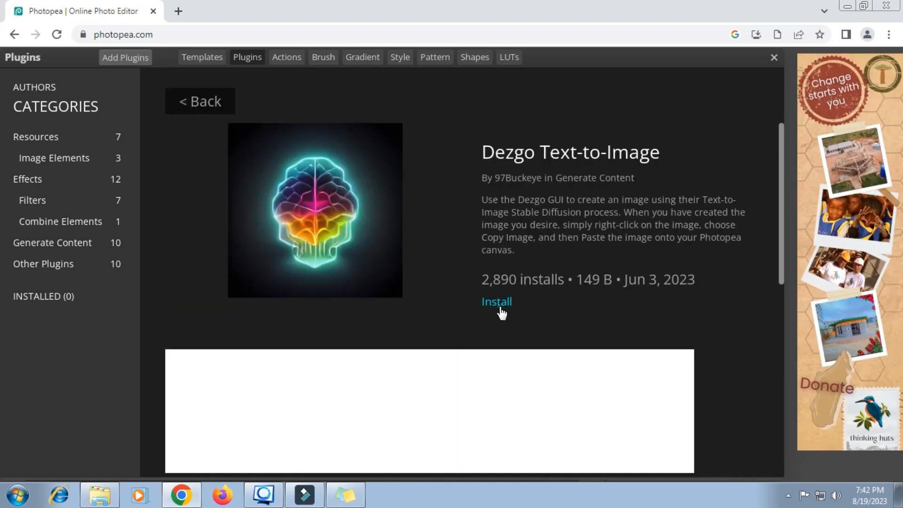
left_click(499, 305)
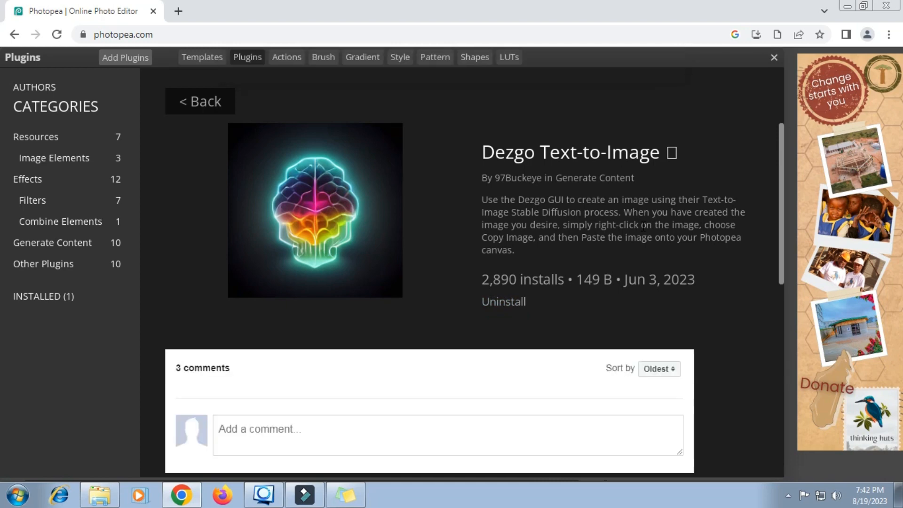
left_click(774, 58)
Step: Show the Dezgo Stable Diffusion plugin, enlarge its window and switch it to Controlled Text-to-Image
left_click(591, 270)
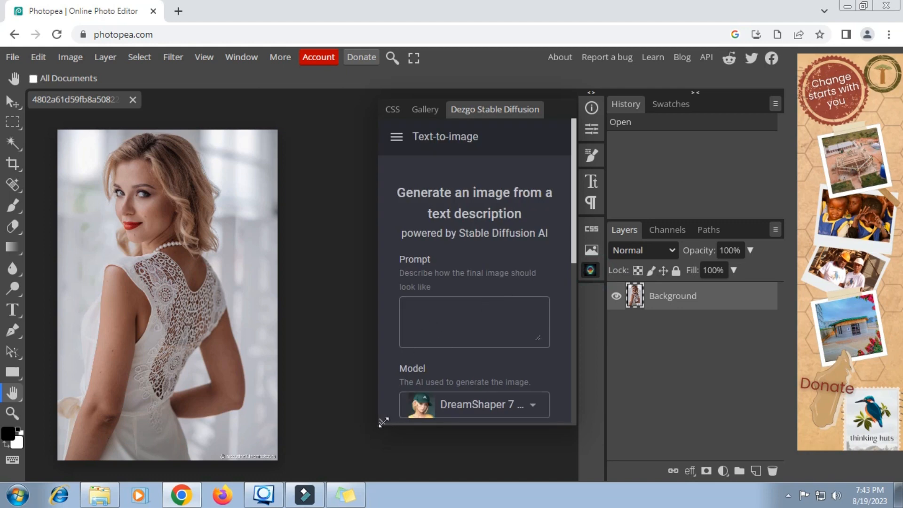
left_click_drag(383, 422, 282, 476)
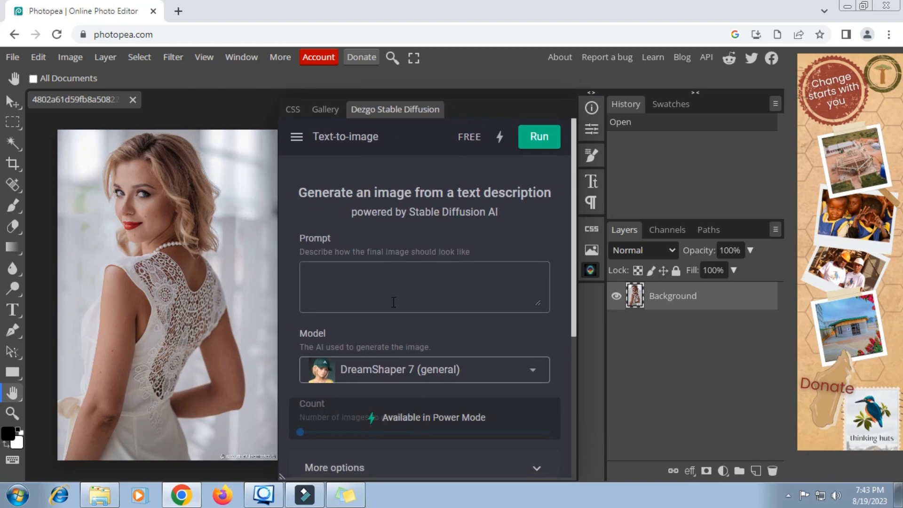
left_click(297, 138)
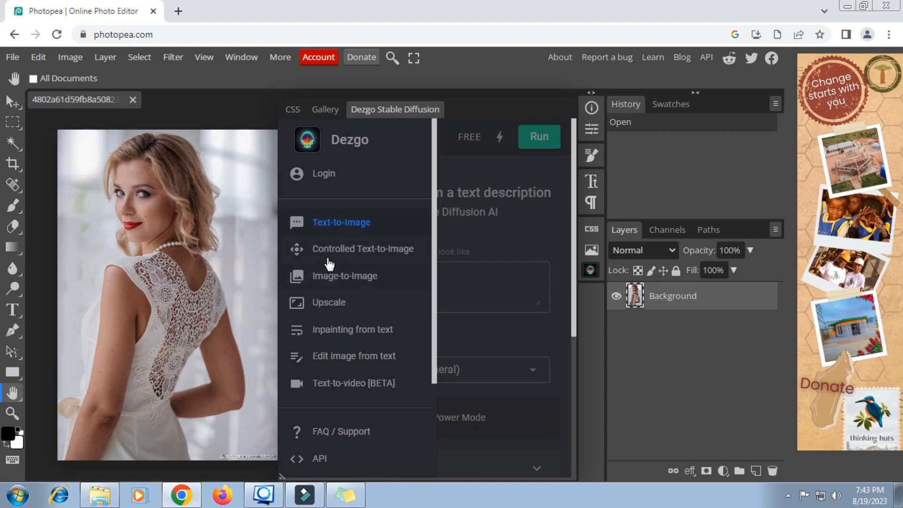
left_click(383, 257)
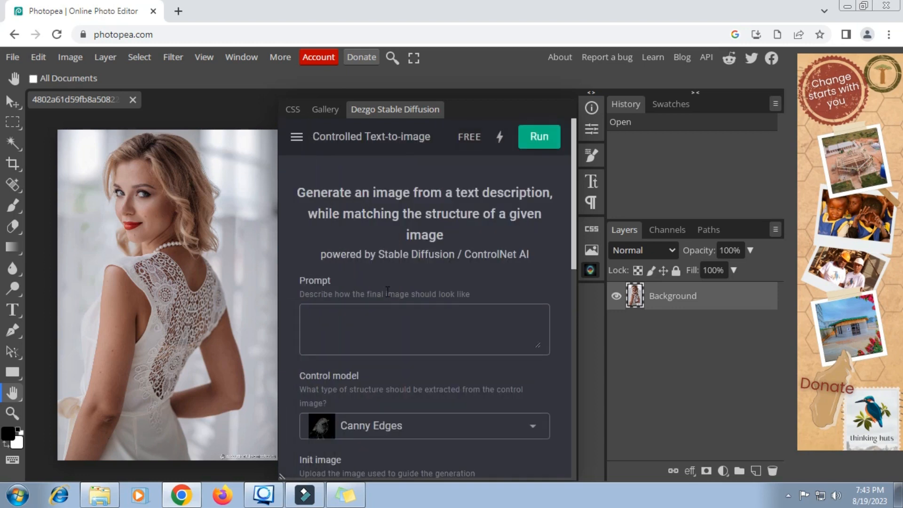
Step: Copy "Dawn, Photorealistic, Ultra detailed" from the sticky note and paste it as the Dezgo prompt
left_click(345, 494)
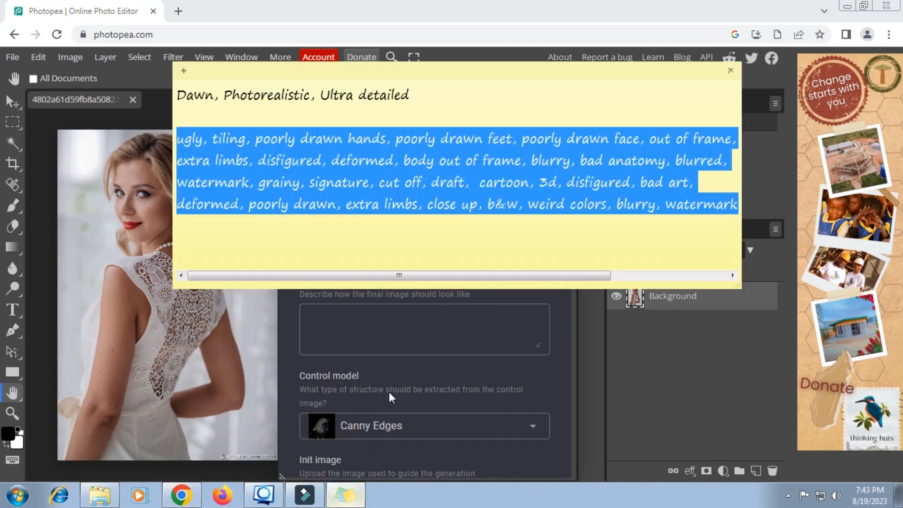
left_click(411, 95)
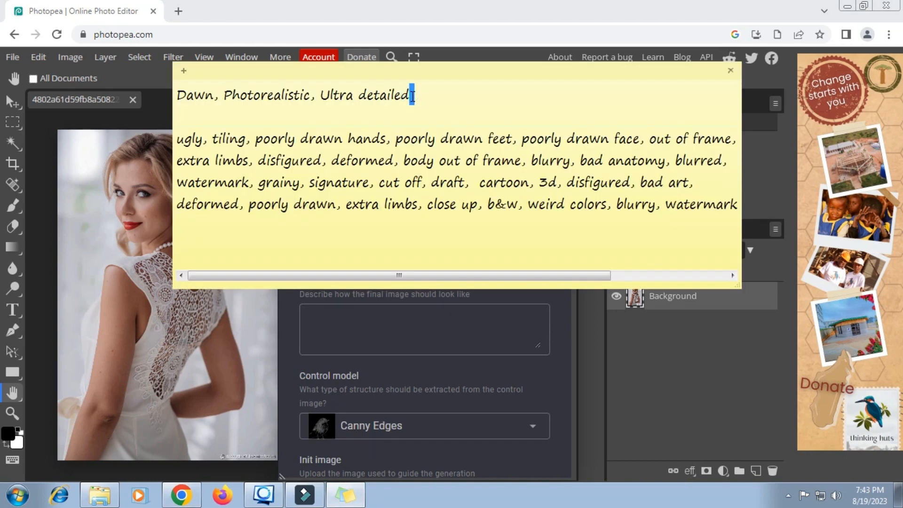
triple_click(412, 96)
right_click(407, 96)
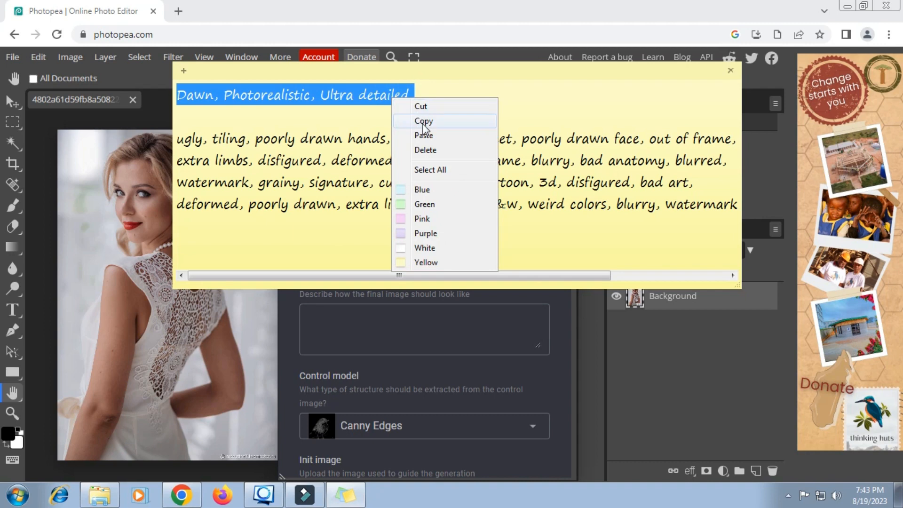
left_click(420, 122)
left_click(333, 336)
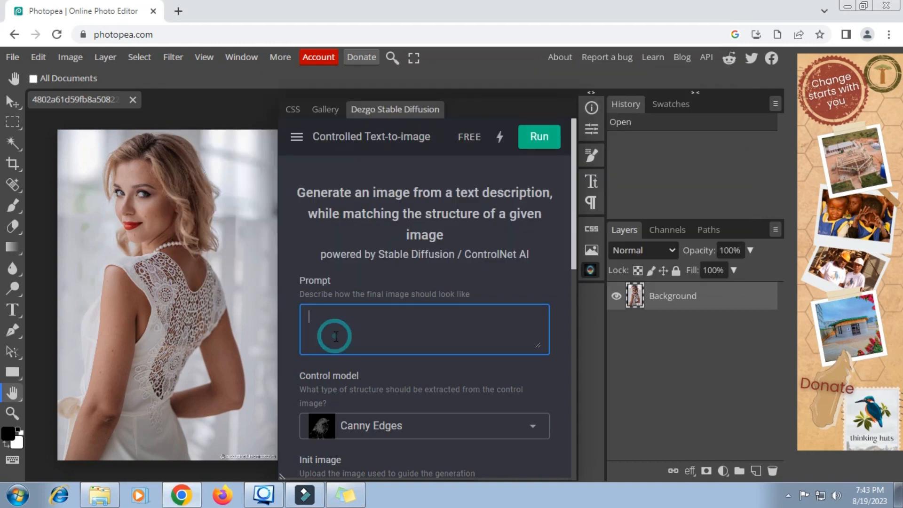
right_click(340, 317)
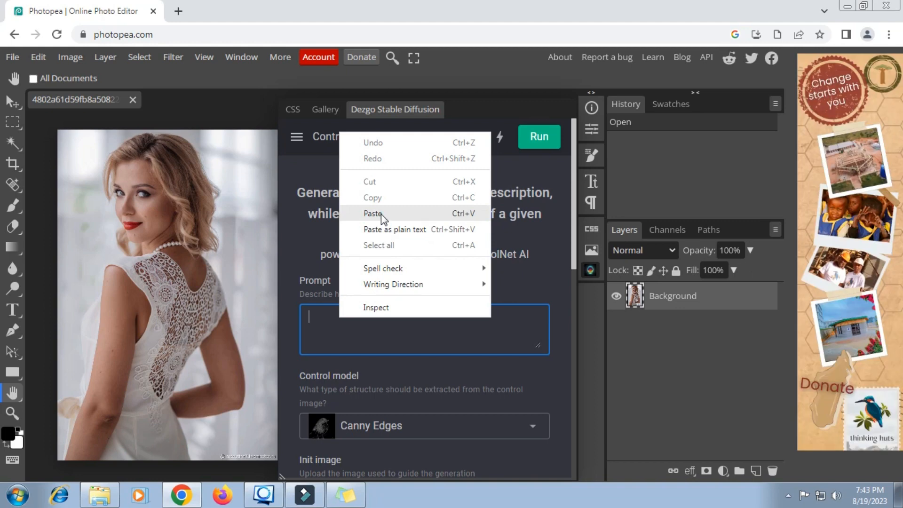
left_click(381, 213)
Step: Set the control model to Line Art
scroll(388, 268, "down", 3)
scroll(388, 276, "down", 1)
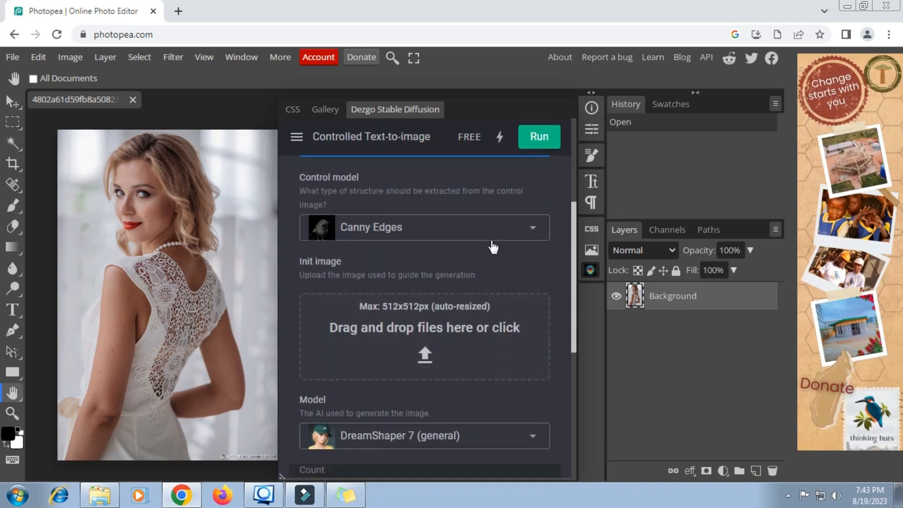
left_click(530, 228)
scroll(405, 319, "down", 1)
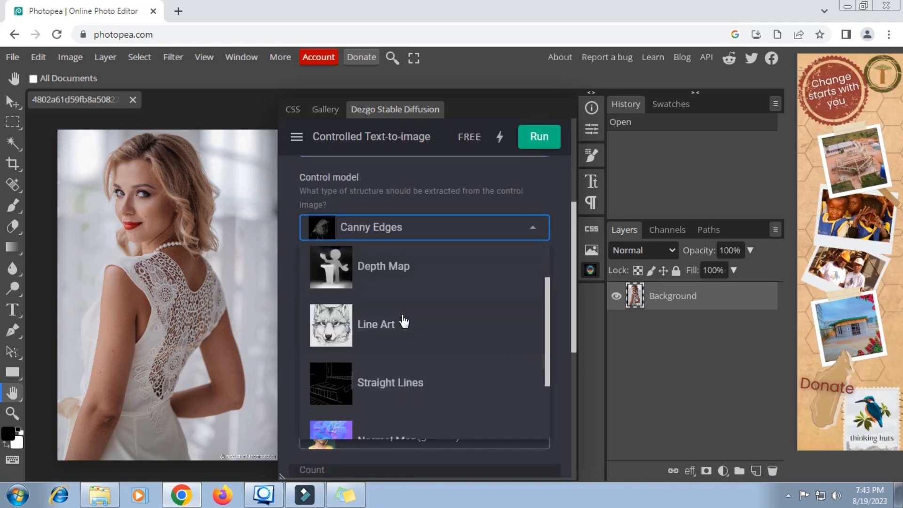
left_click(382, 319)
Step: Set the image generation model to AbsoluteReality 1.0 (realistic)
scroll(381, 318, "down", 3)
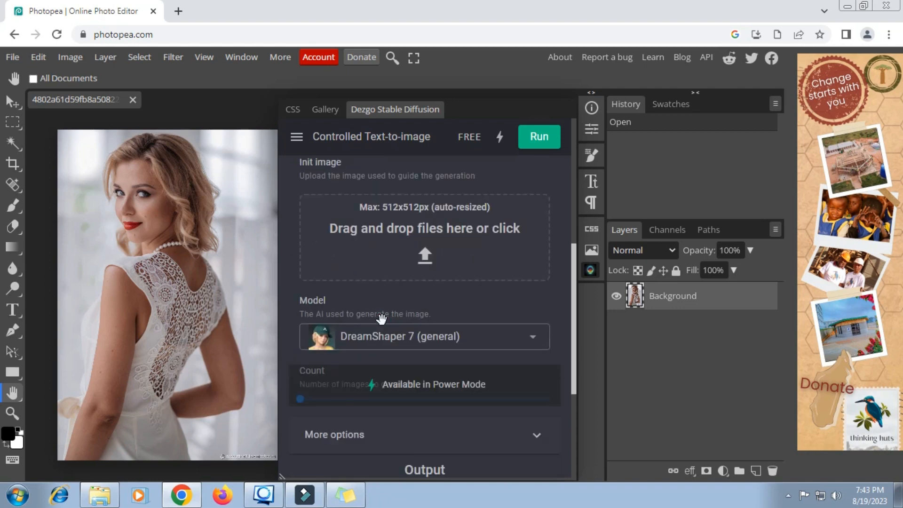
left_click(537, 310)
scroll(403, 360, "up", 10)
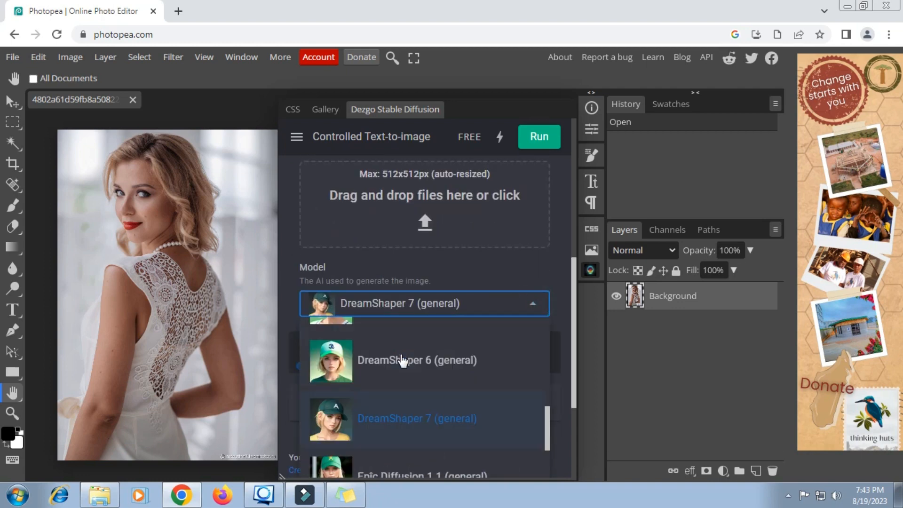
left_click(392, 350)
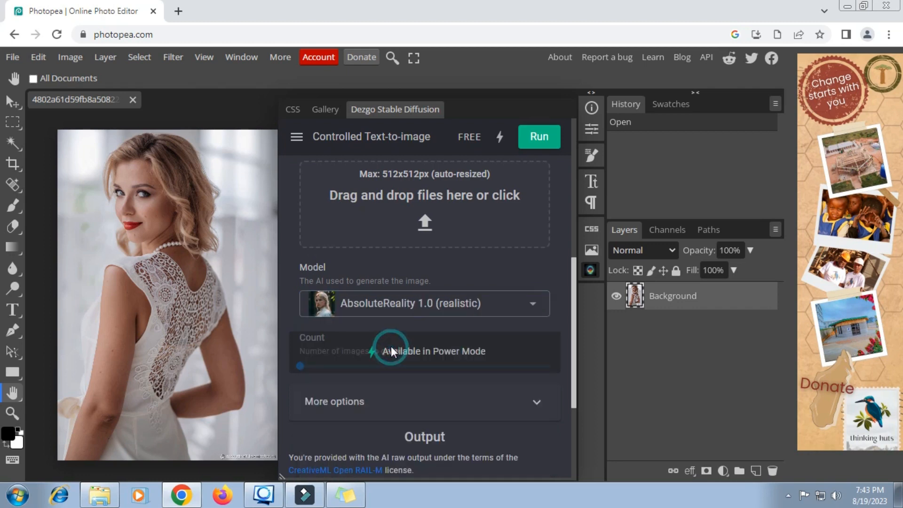
Step: Expand the additional generation options and set the resolution about two-thirds of the way from Square to Portrait
scroll(458, 338, "down", 3)
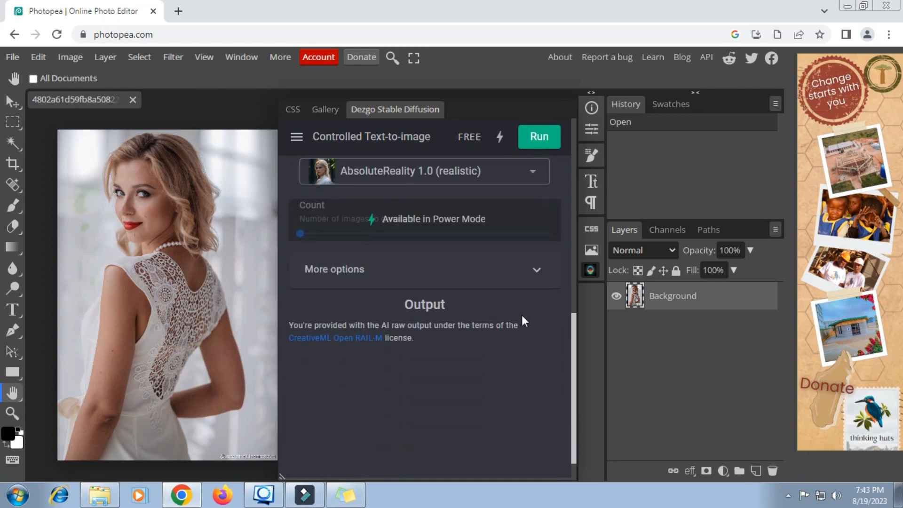
left_click(537, 272)
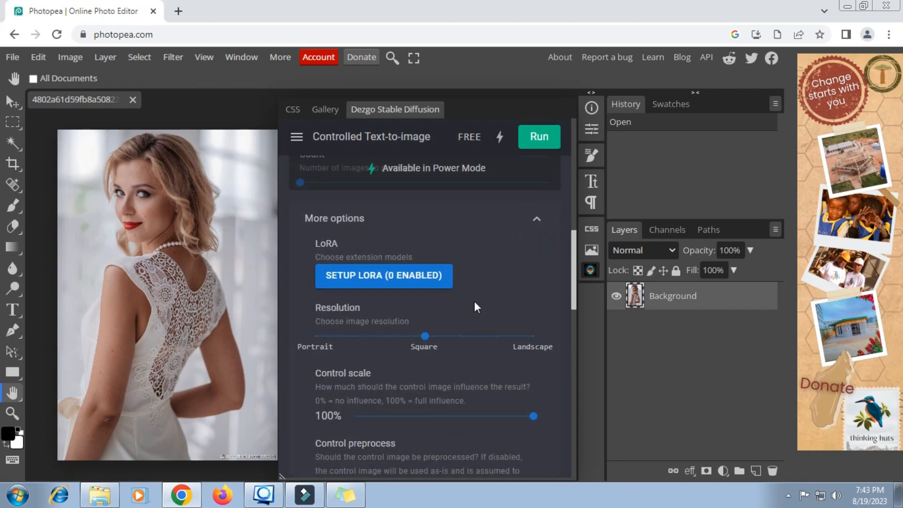
scroll(471, 311, "down", 2)
left_click_drag(405, 323, 353, 322)
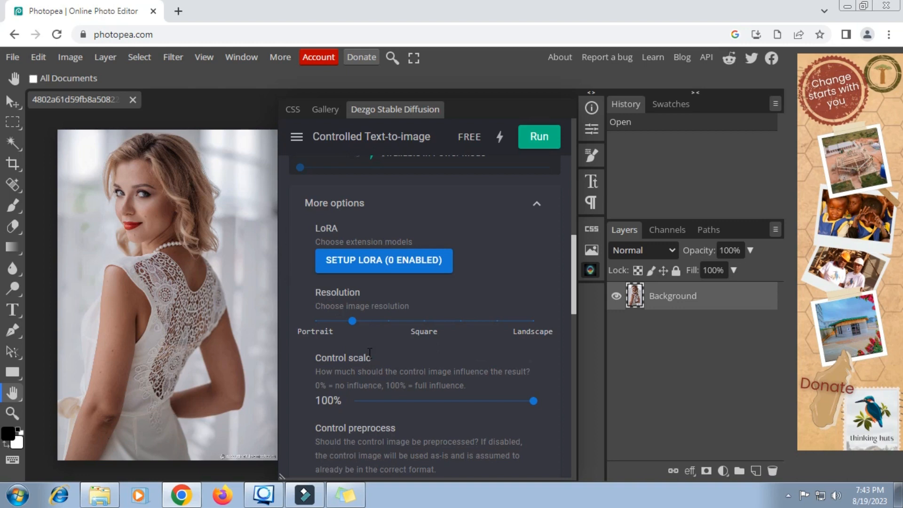
Step: Replace the negative prompt with the sticky note's paragraph beginning "ugly, tiling, poorly drawn hands"
scroll(374, 342, "down", 3)
scroll(374, 342, "down", 2)
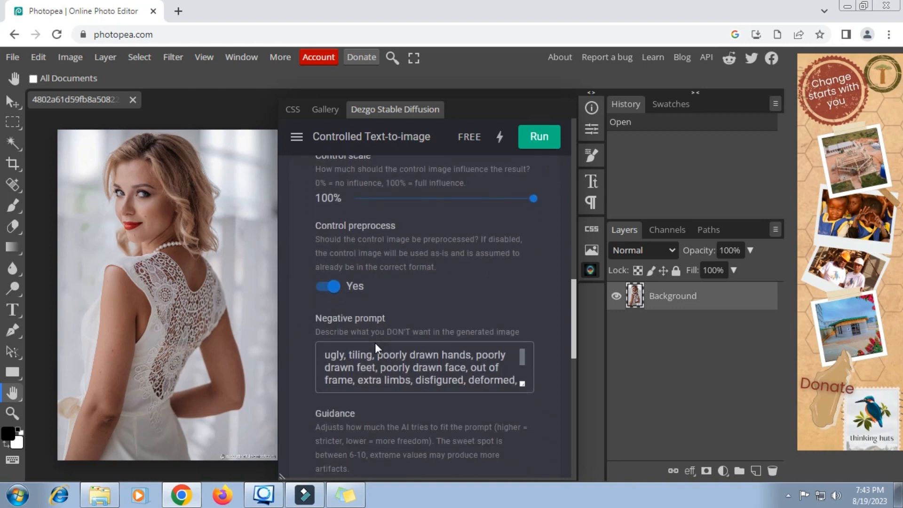
left_click(351, 502)
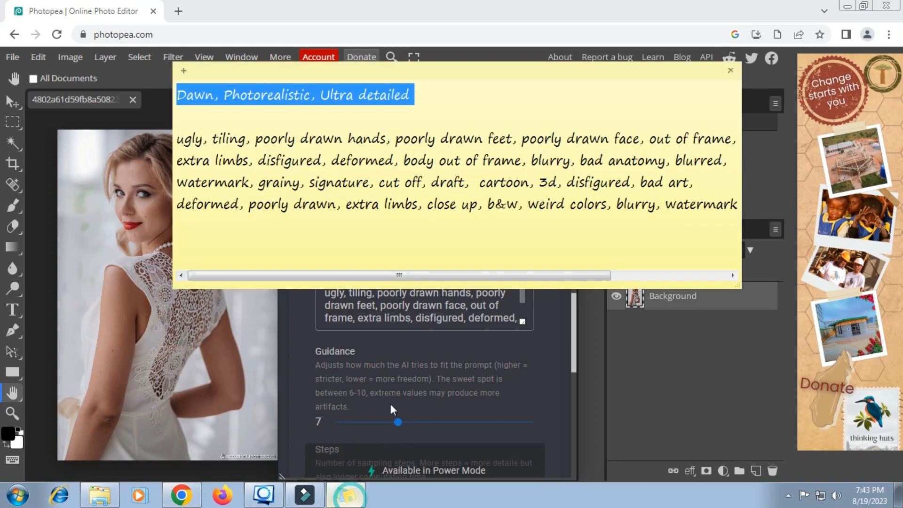
triple_click(735, 205)
right_click(536, 173)
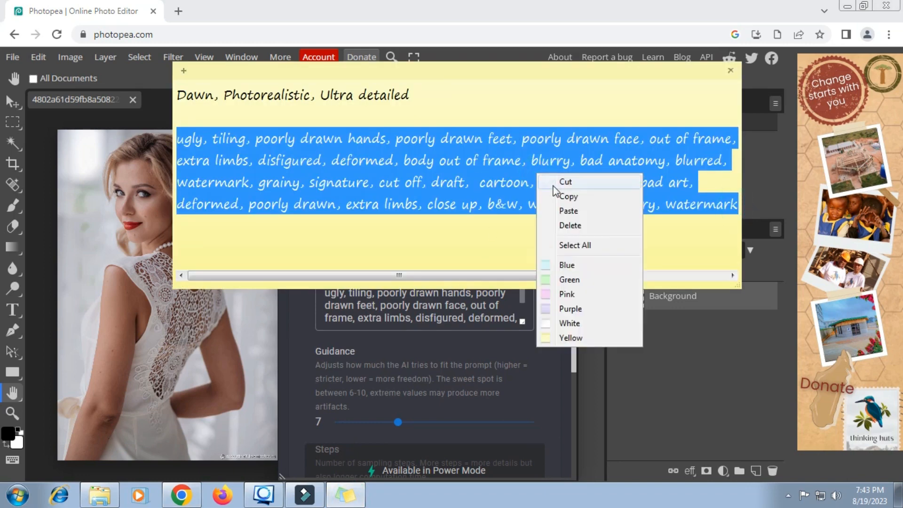
left_click(562, 194)
left_click(419, 318)
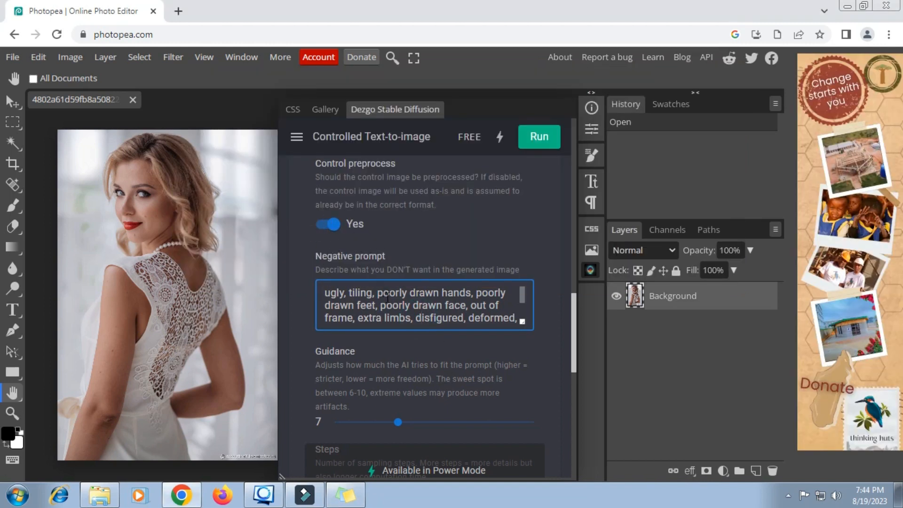
key("ctrl+a")
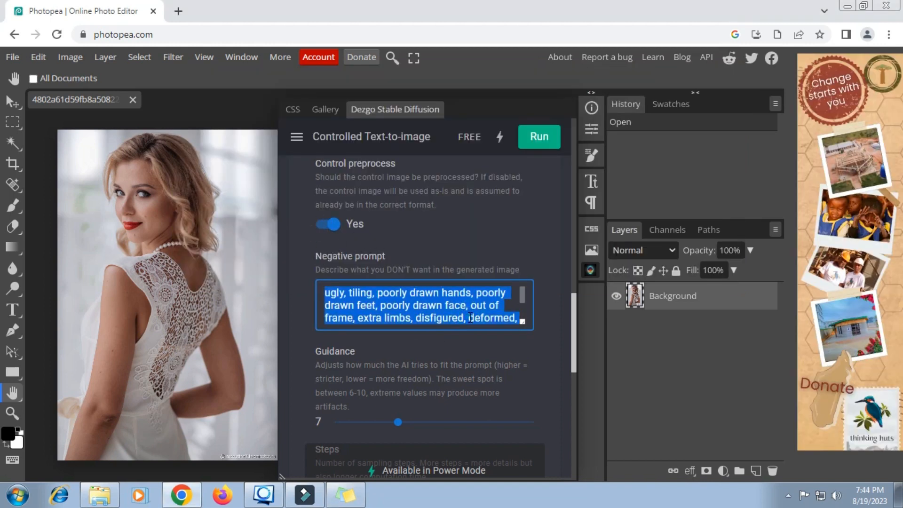
key("BackSpace")
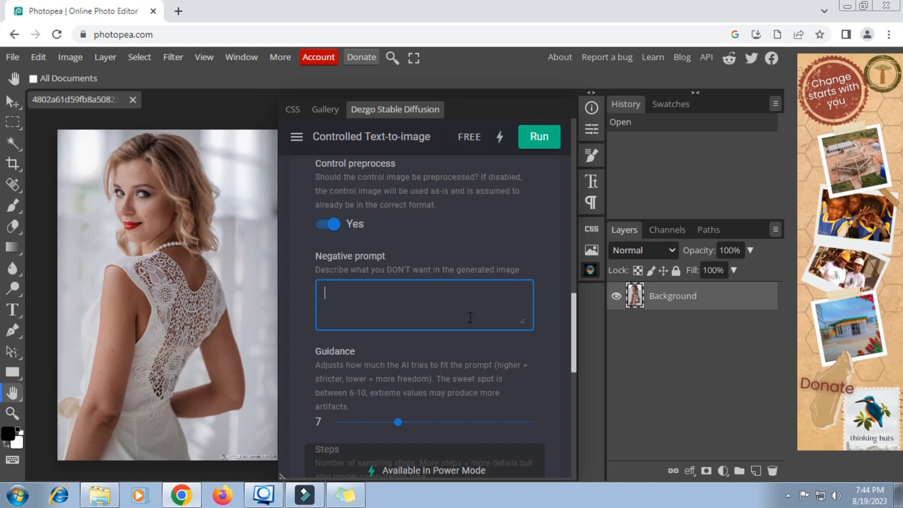
right_click(336, 289)
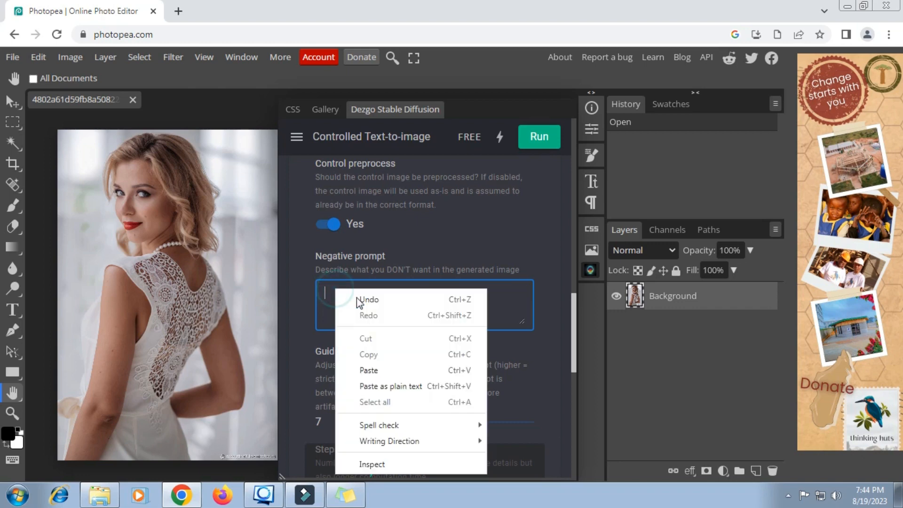
left_click(371, 370)
Step: Set the sampling method to DPM++ 2M
scroll(404, 315, "down", 6)
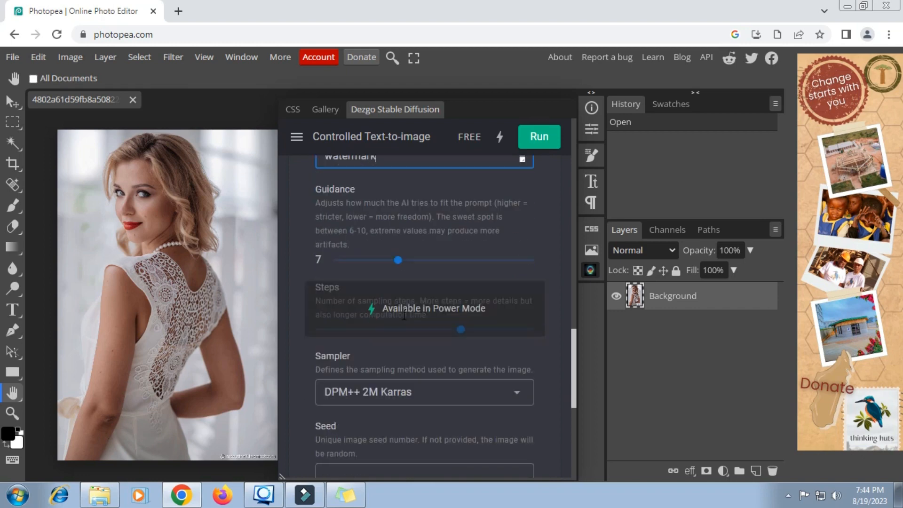
left_click(517, 297)
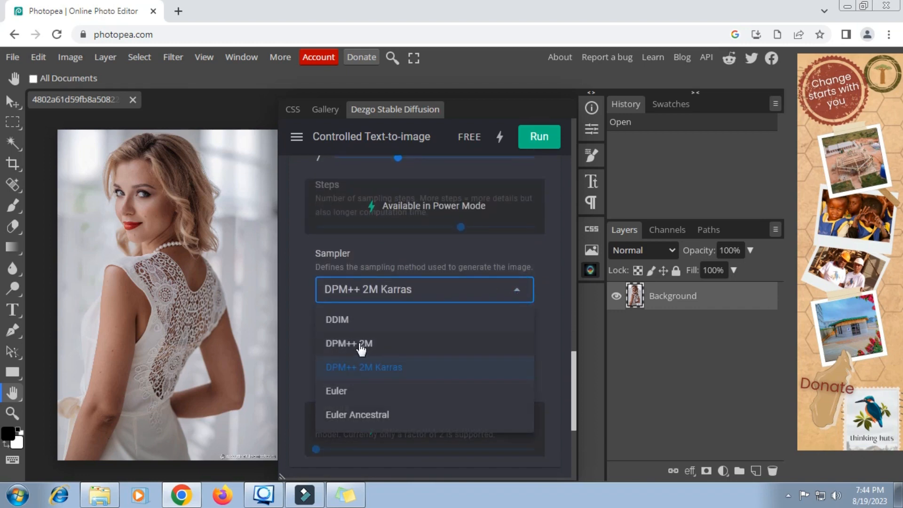
left_click(361, 346)
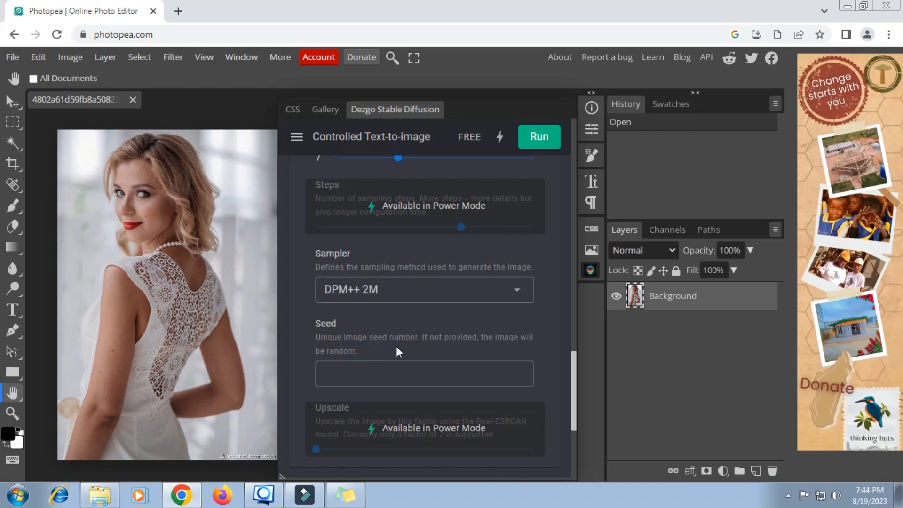
scroll(396, 346, "down", 2)
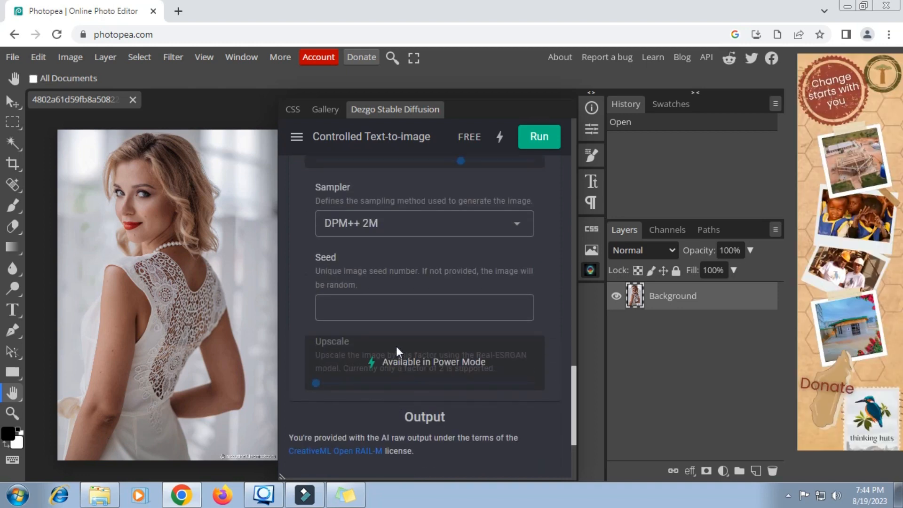
Step: Upload the portrait file 4802a61d59fb8a50822e4c4aa4w8--dresses-dress-magic as the init image guiding the generation
left_click(555, 148)
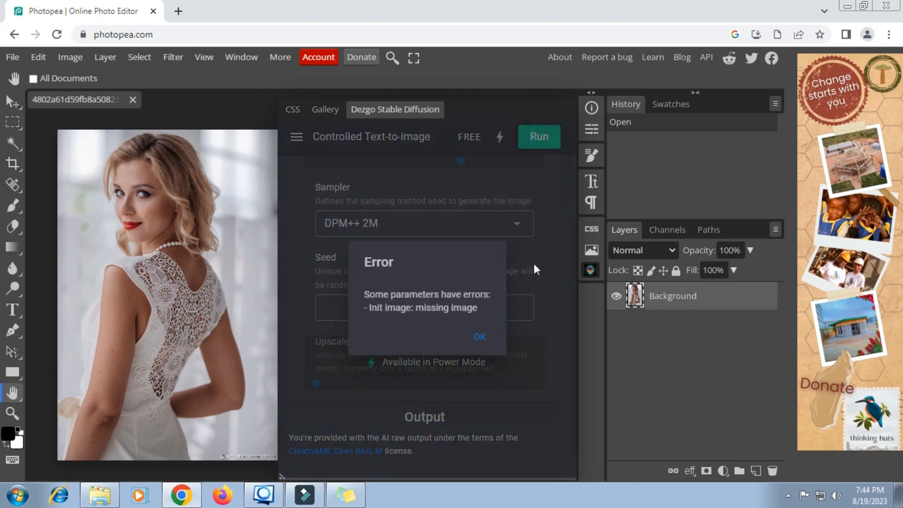
left_click(478, 336)
scroll(473, 323, "up", 10)
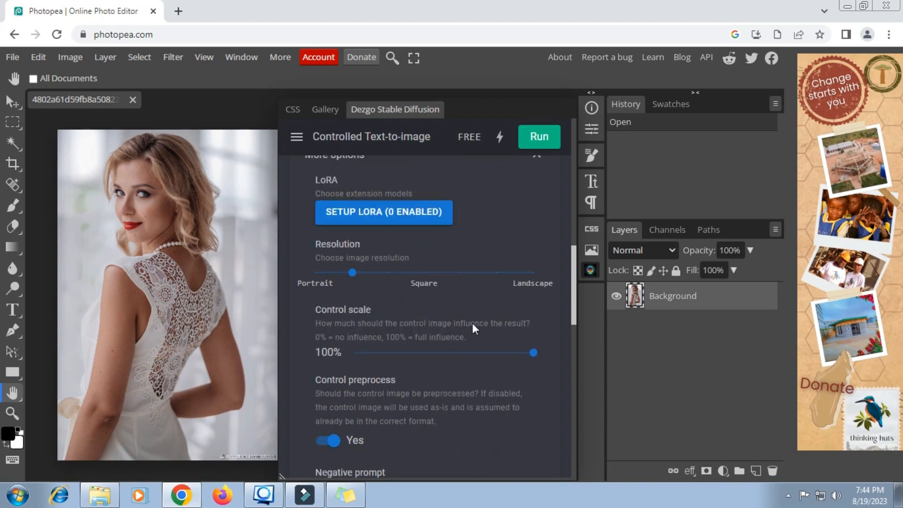
scroll(473, 323, "up", 3)
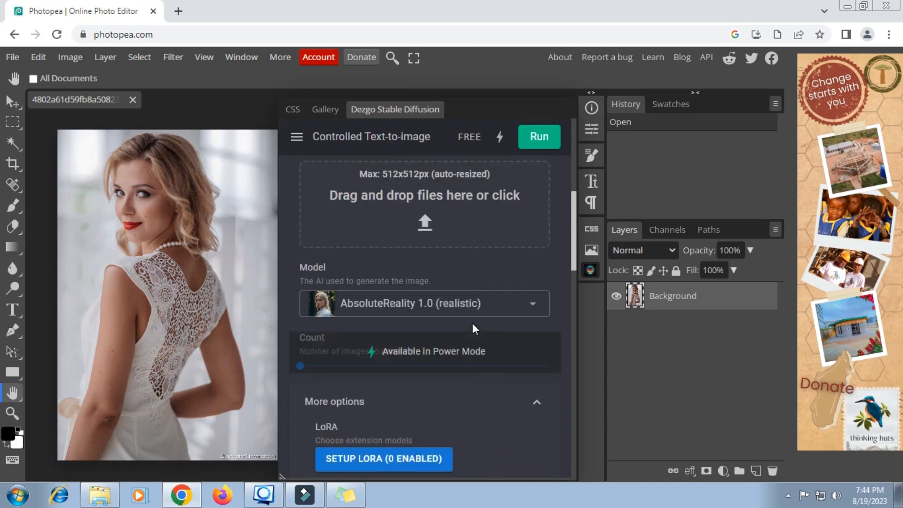
left_click(428, 219)
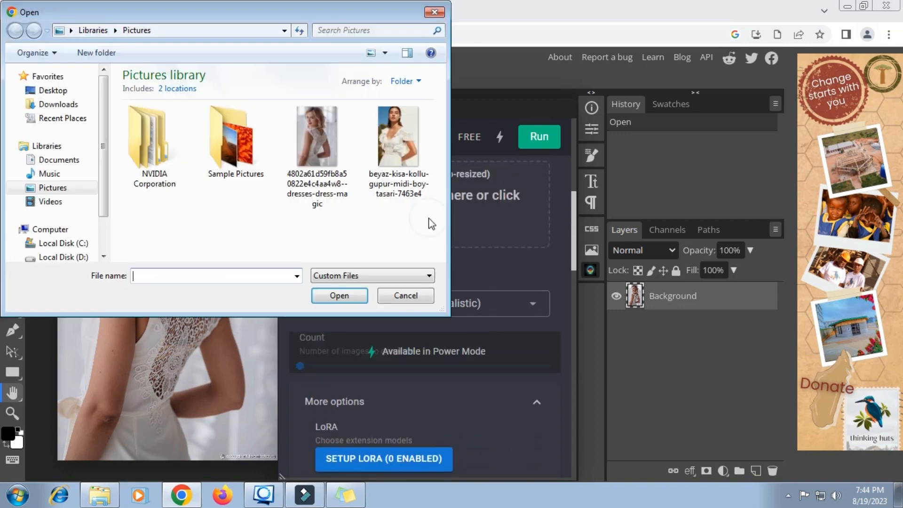
left_click(325, 161)
left_click(342, 294)
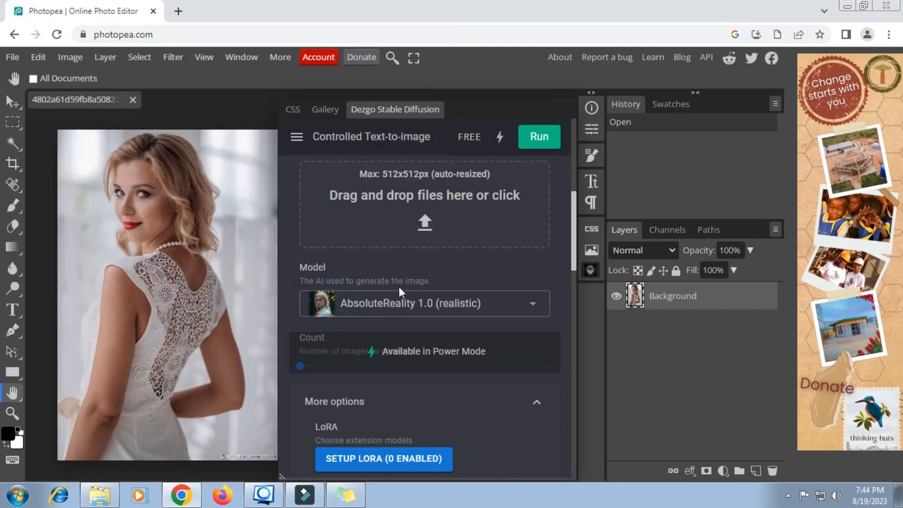
scroll(400, 286, "up", 1)
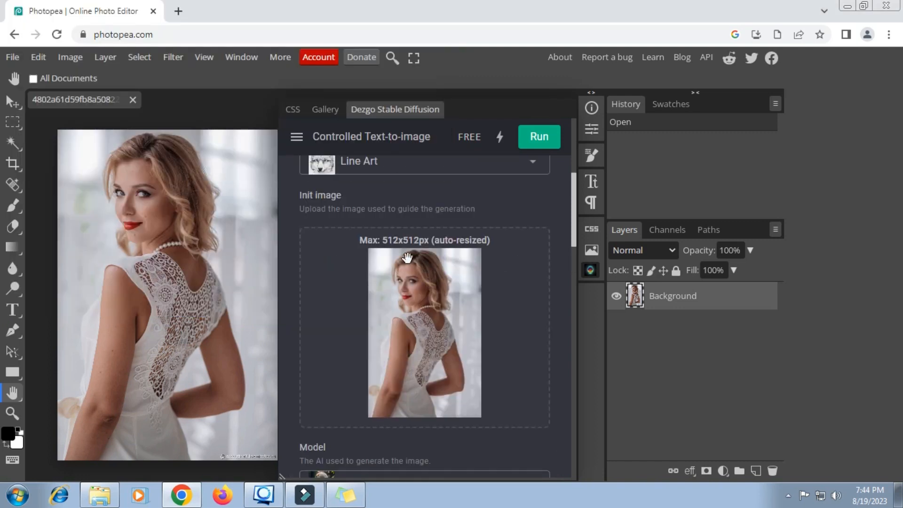
Step: Run the generation with the uploaded init image and look over the whole output portrait
scroll(381, 340, "down", 12)
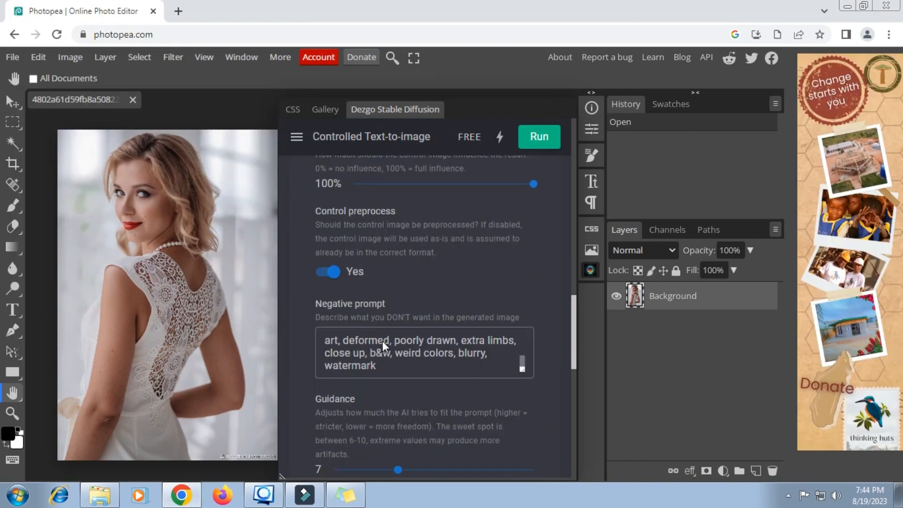
scroll(383, 346, "down", 6)
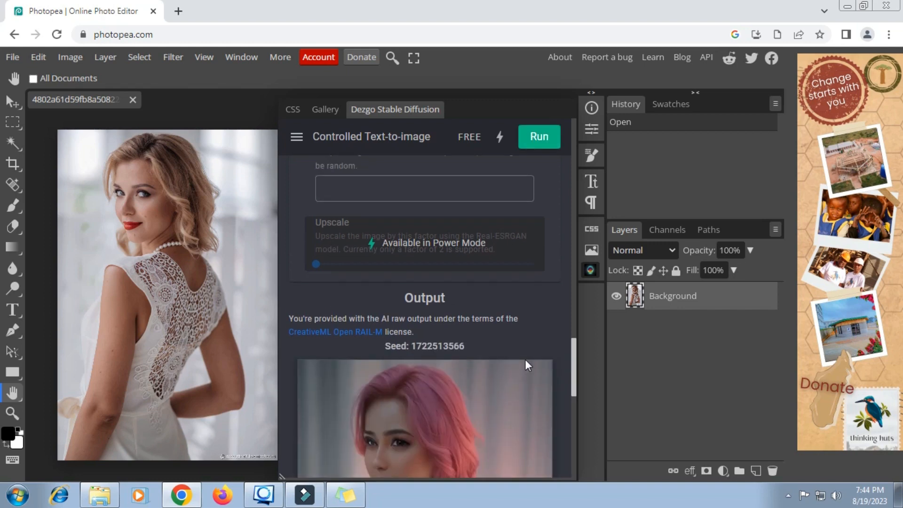
scroll(513, 257, "down", 3)
scroll(513, 257, "down", 2)
scroll(513, 257, "down", 2)
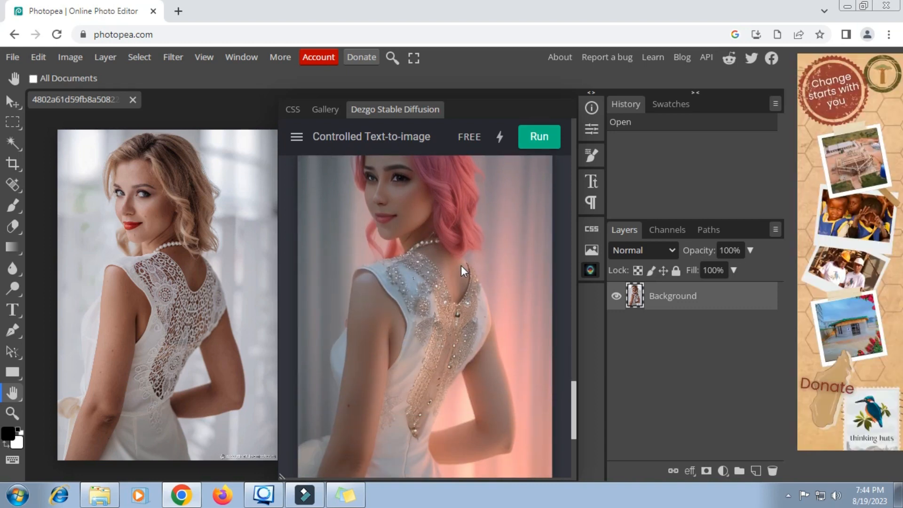
scroll(461, 266, "down", 4)
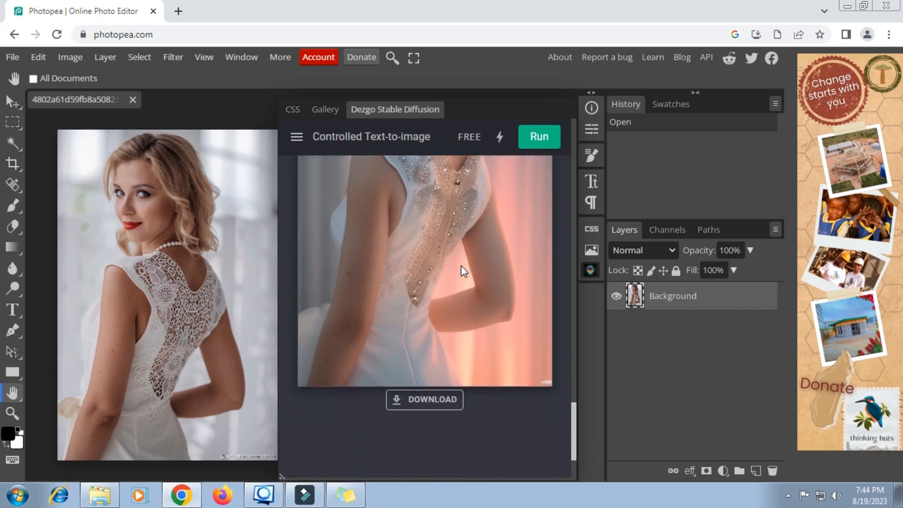
scroll(461, 266, "up", 4)
scroll(450, 266, "up", 2)
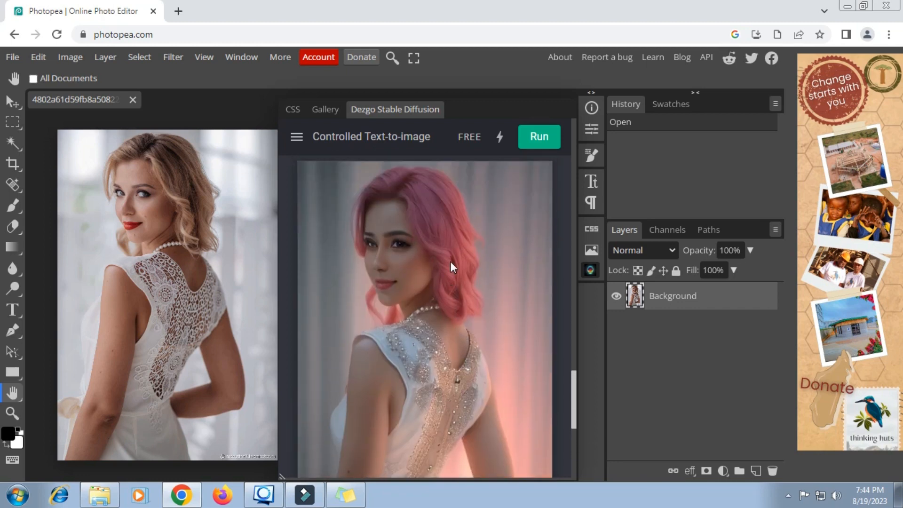
Step: Open the generated pink-haired portrait in a new browser tab and view it full size
right_click(433, 264)
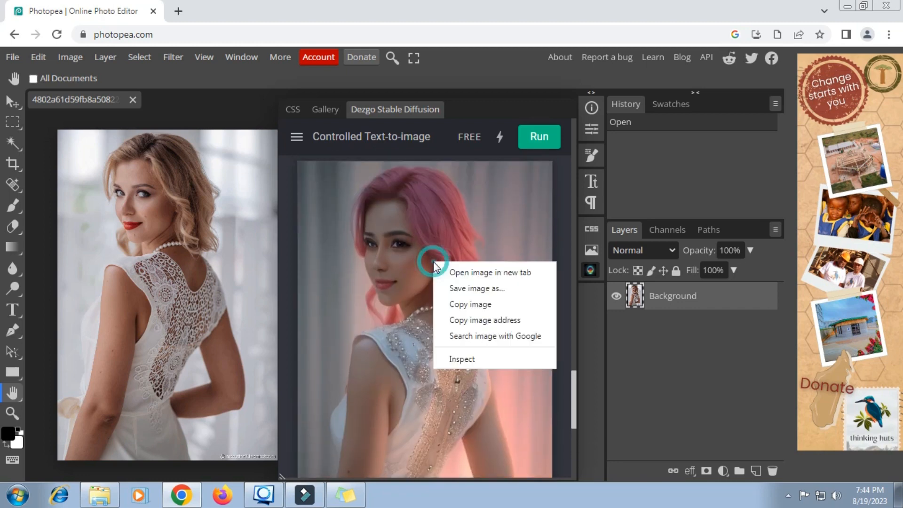
left_click(497, 274)
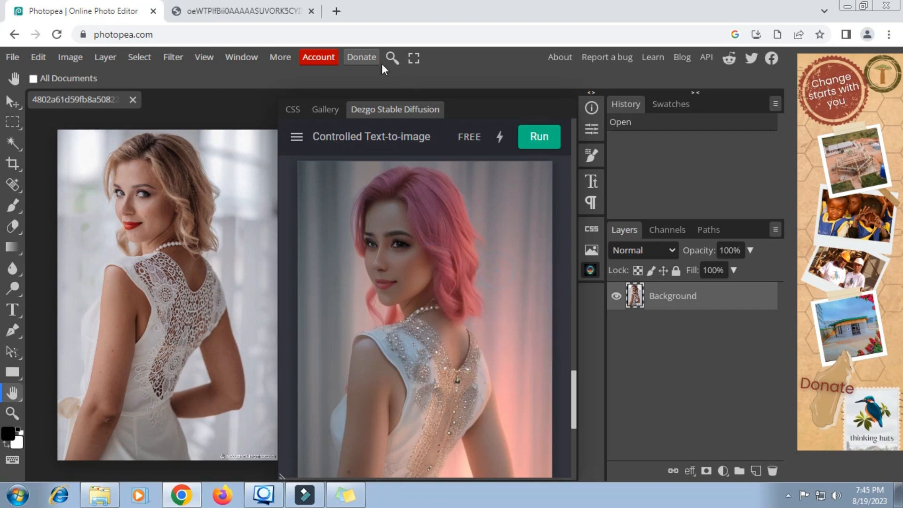
left_click(253, 9)
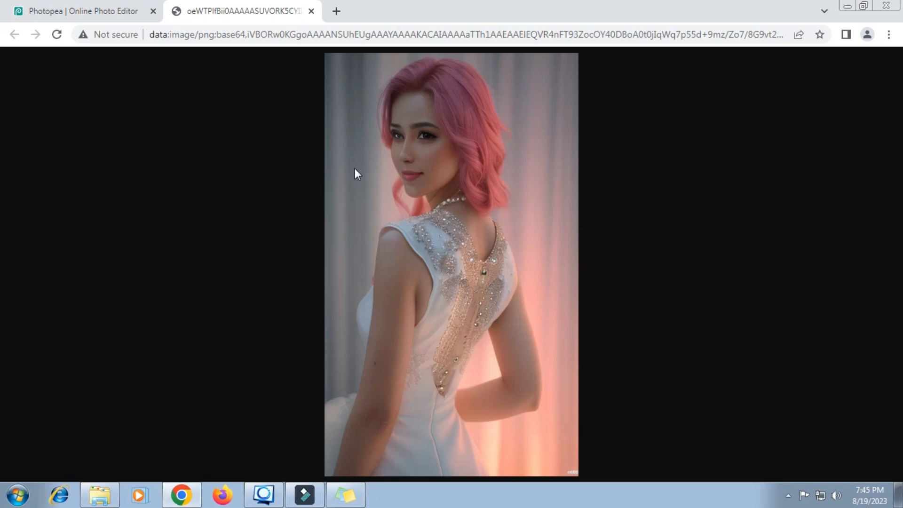
Step: Return to the Photopea plugin and set the sampling method to Euler Ancestral
left_click(104, 10)
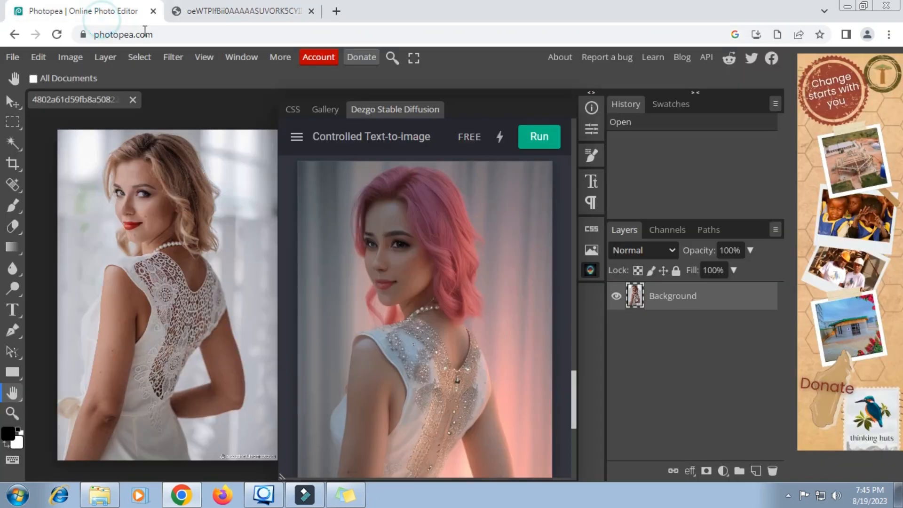
scroll(456, 189, "down", 3)
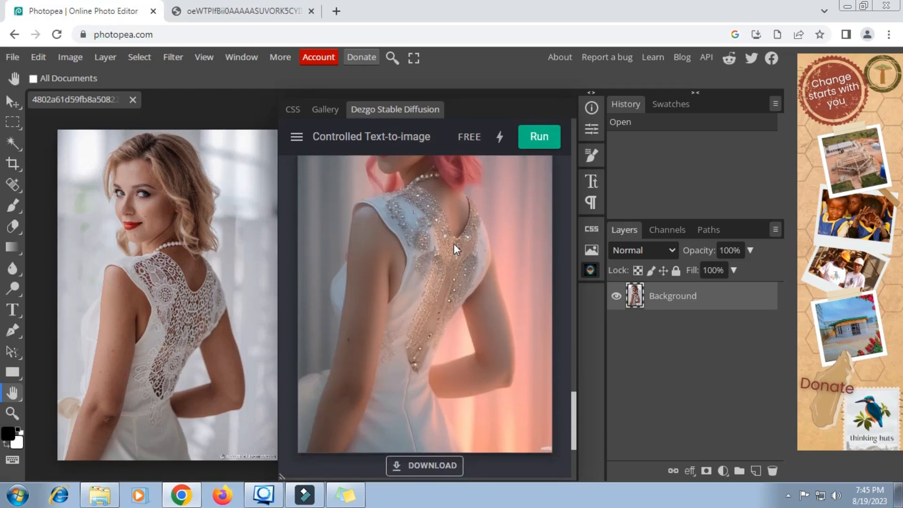
scroll(453, 244, "up", 3)
scroll(453, 244, "up", 6)
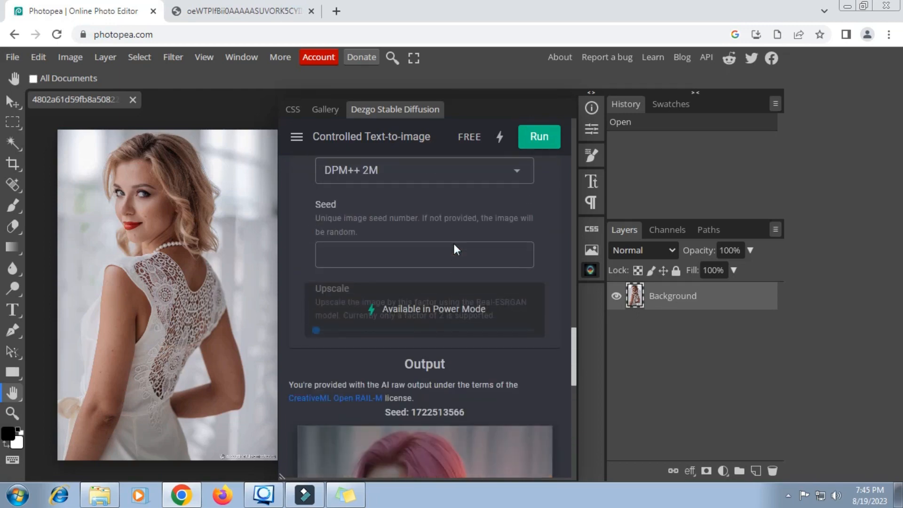
scroll(453, 243, "up", 1)
scroll(453, 243, "down", 1)
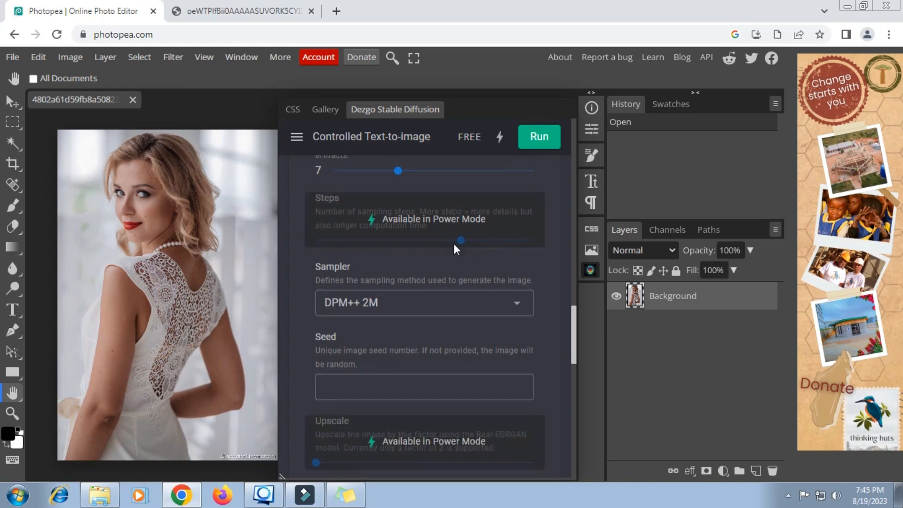
left_click(512, 304)
scroll(472, 303, "down", 3)
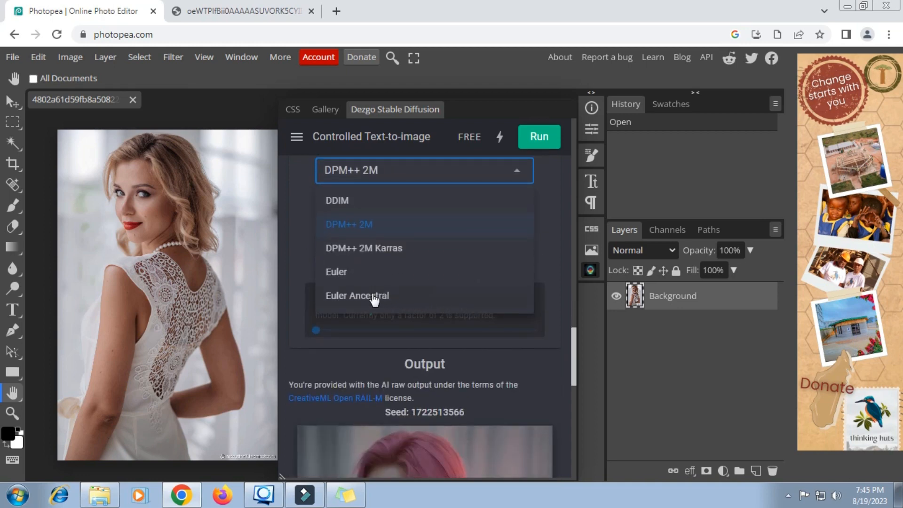
left_click(367, 295)
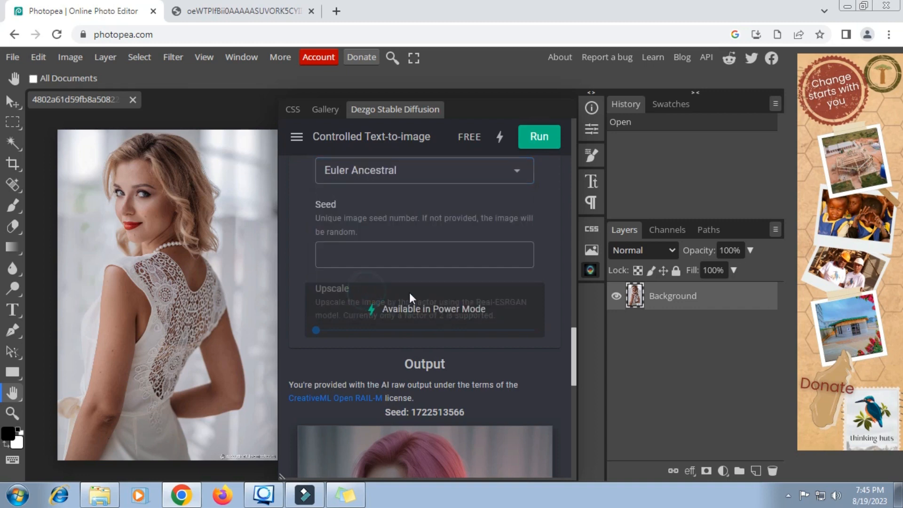
Step: Run the generation again with the Euler Ancestral sampler and inspect the new output portrait
scroll(411, 267, "up", 3)
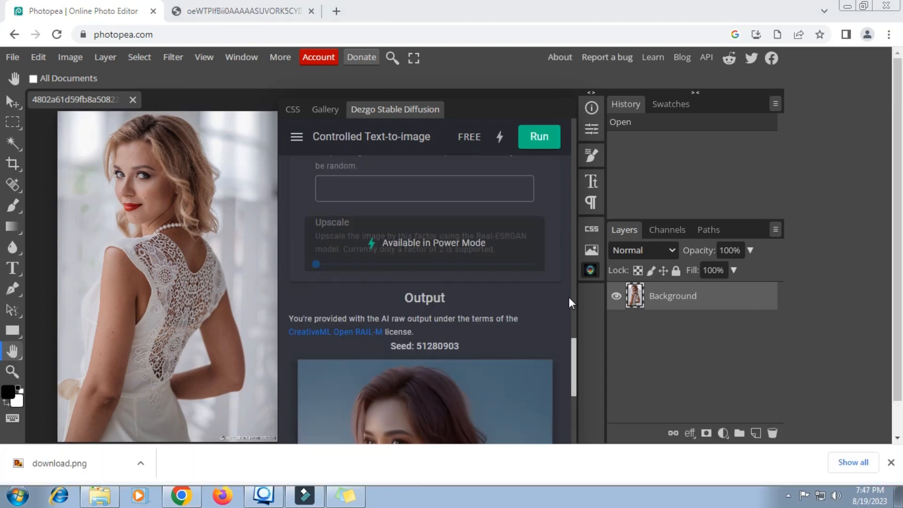
scroll(557, 277, "down", 5)
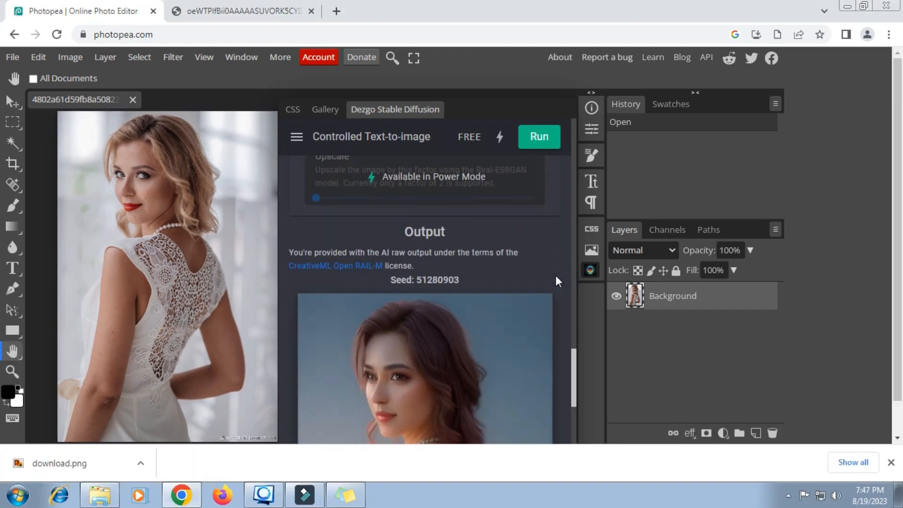
scroll(555, 275, "down", 3)
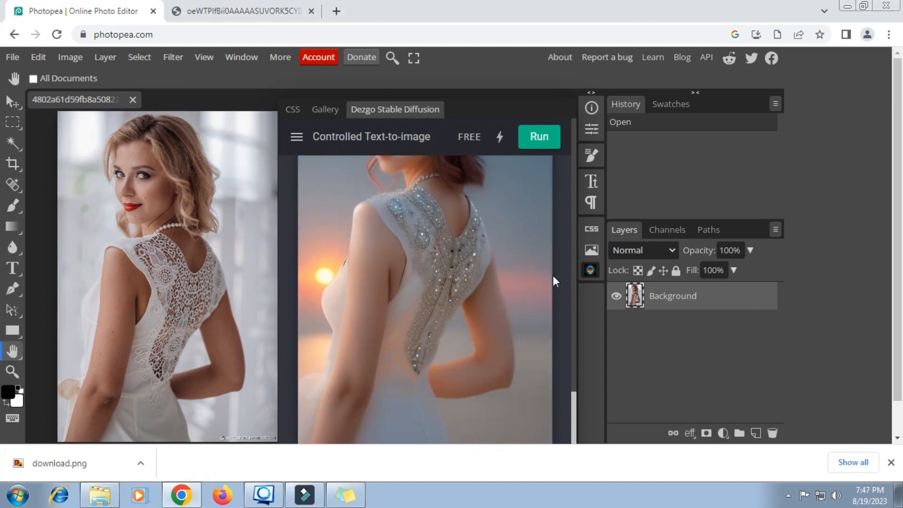
scroll(525, 284, "up", 3)
scroll(526, 287, "up", 2)
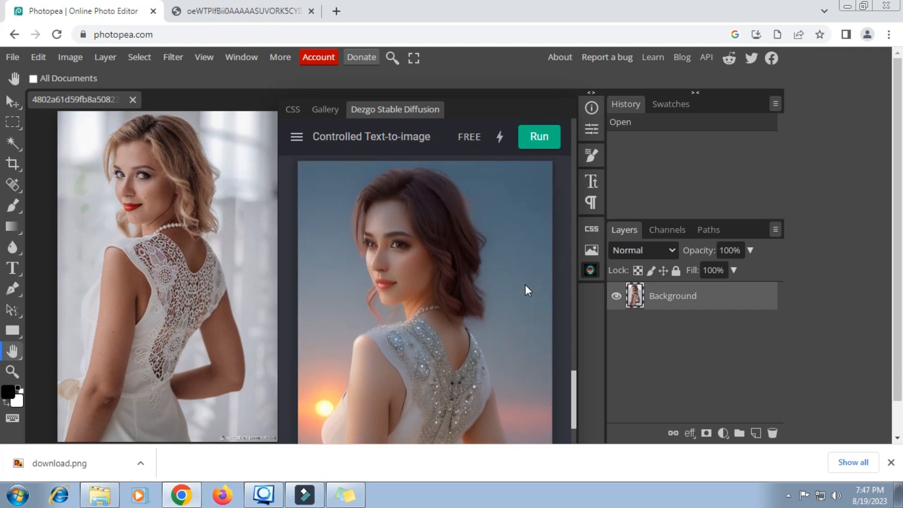
scroll(525, 284, "down", 3)
scroll(525, 285, "down", 1)
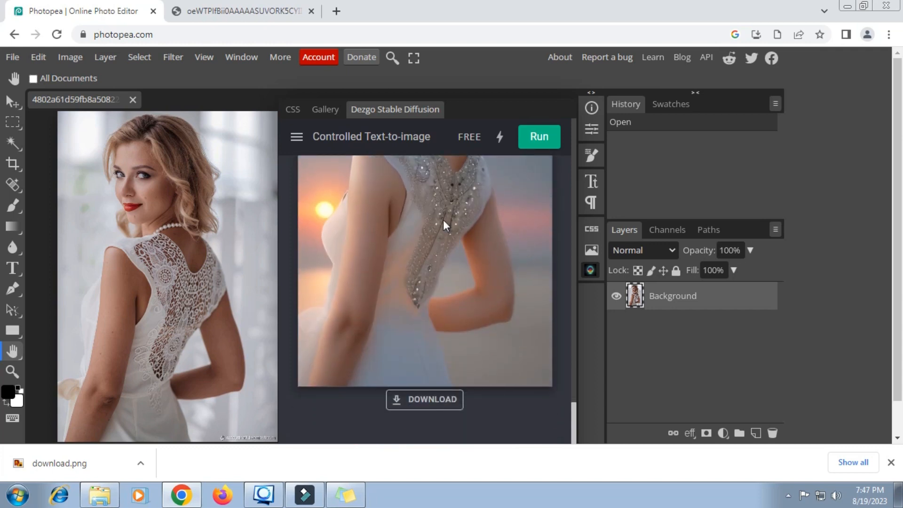
Step: Open the new sunset portrait in its own browser tab and compare it with the pink-haired version
right_click(426, 218)
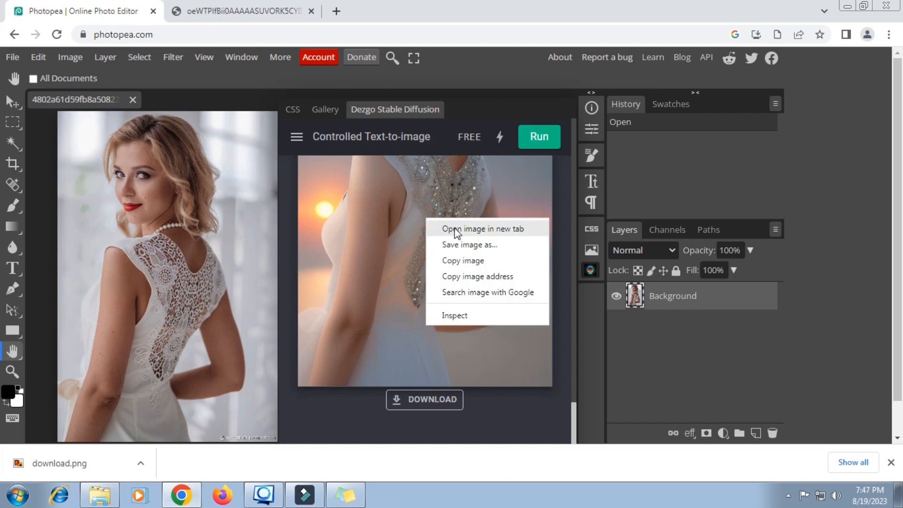
left_click(451, 226)
left_click(400, 19)
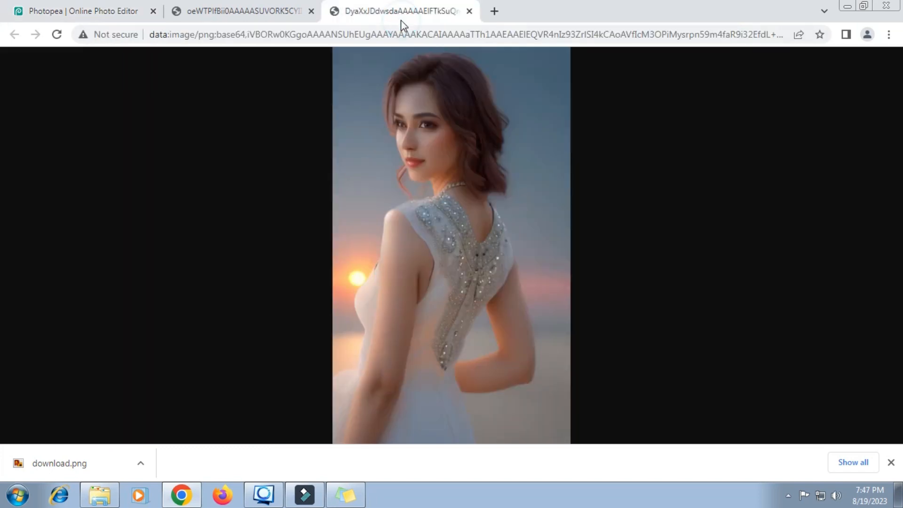
left_click(262, 14)
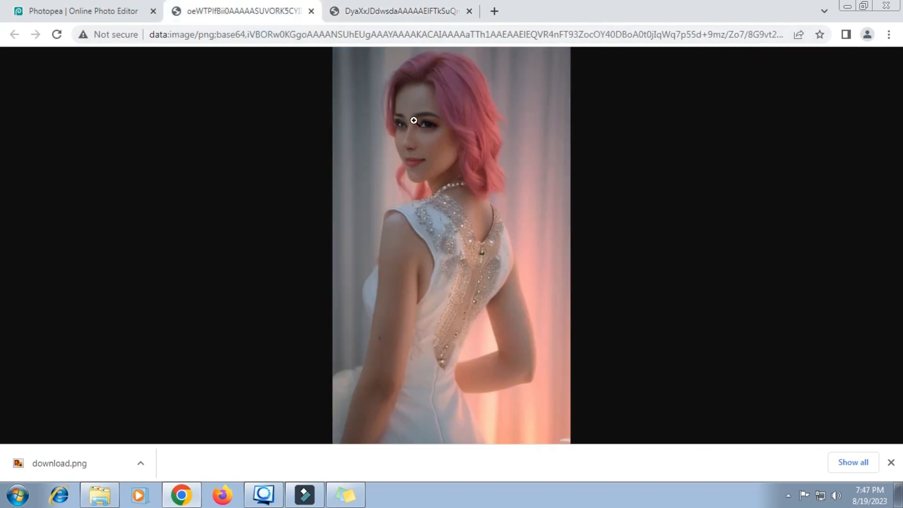
left_click(410, 16)
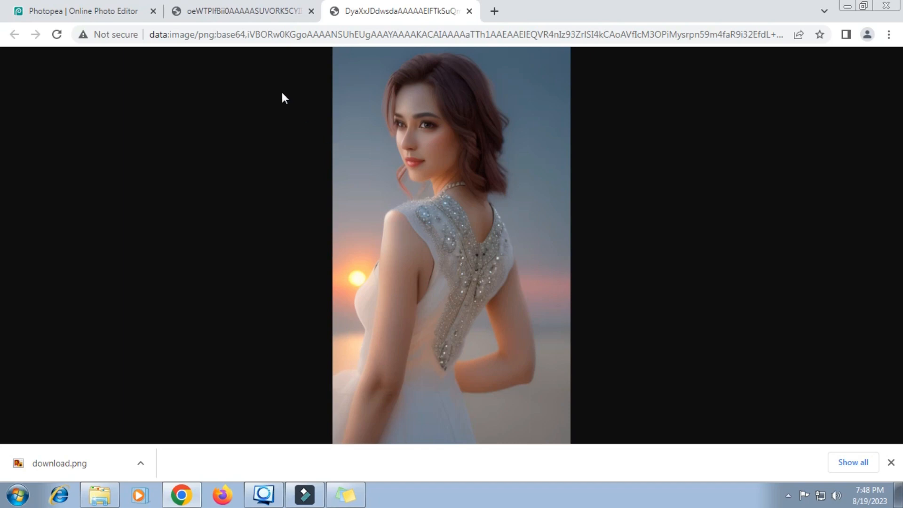
left_click(226, 18)
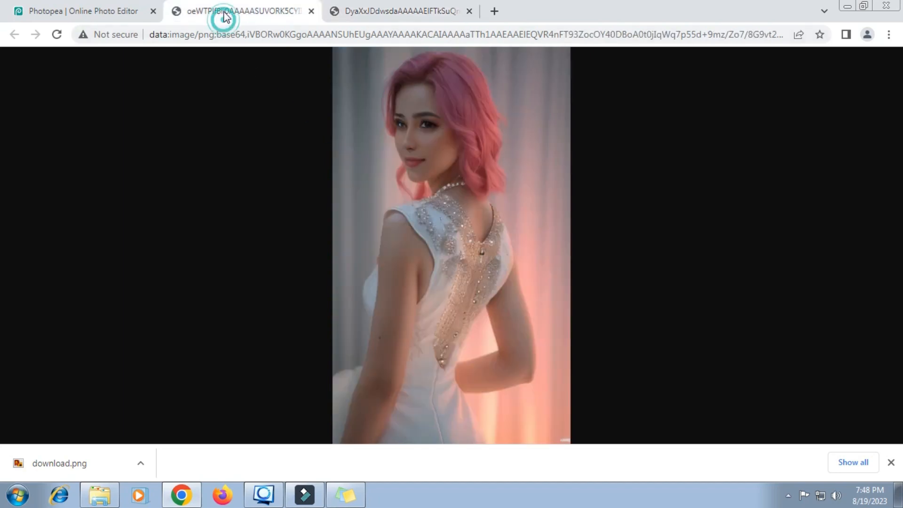
Step: Return to the Photopea plugin and review its generation settings, from the sampler up to LoRA and resolution
left_click(107, 19)
scroll(411, 227, "up", 5)
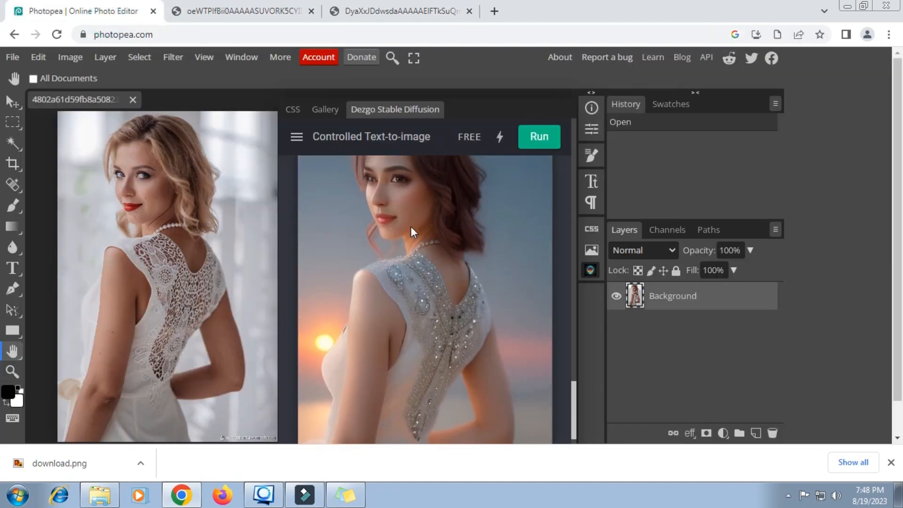
scroll(411, 226, "up", 10)
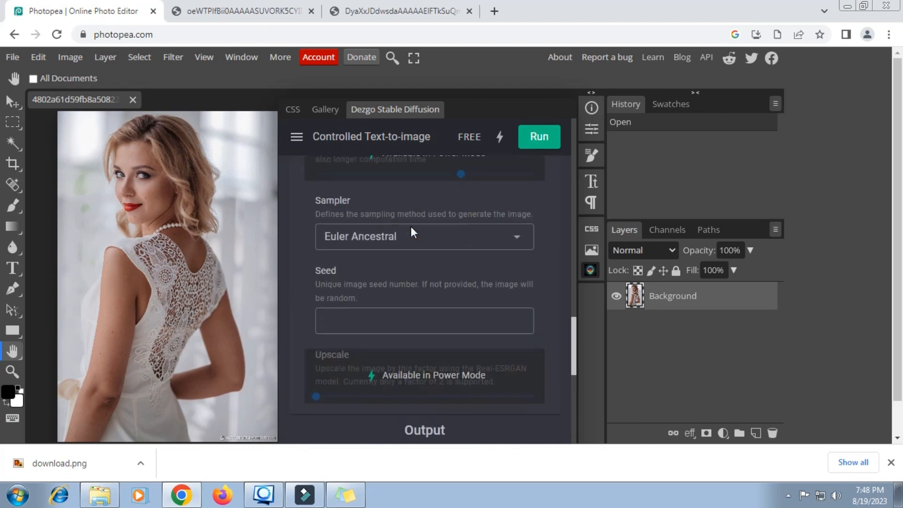
scroll(410, 227, "up", 5)
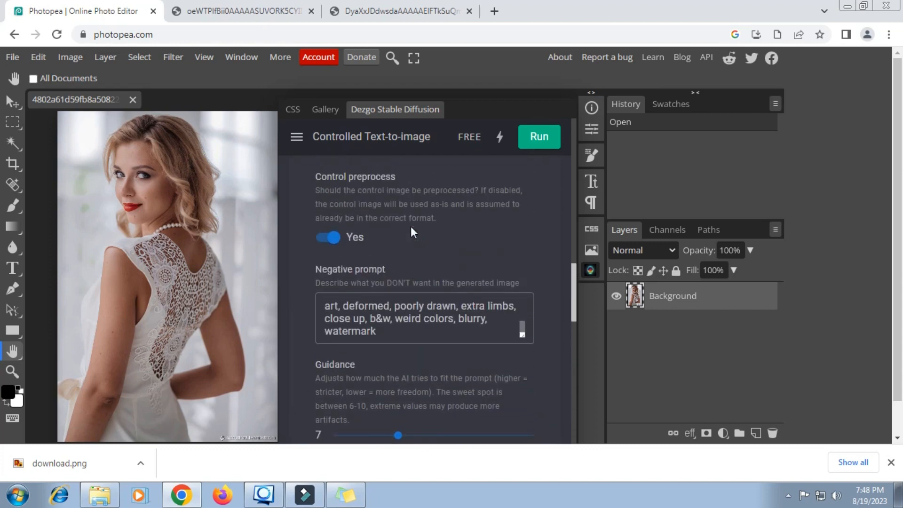
scroll(411, 230, "up", 8)
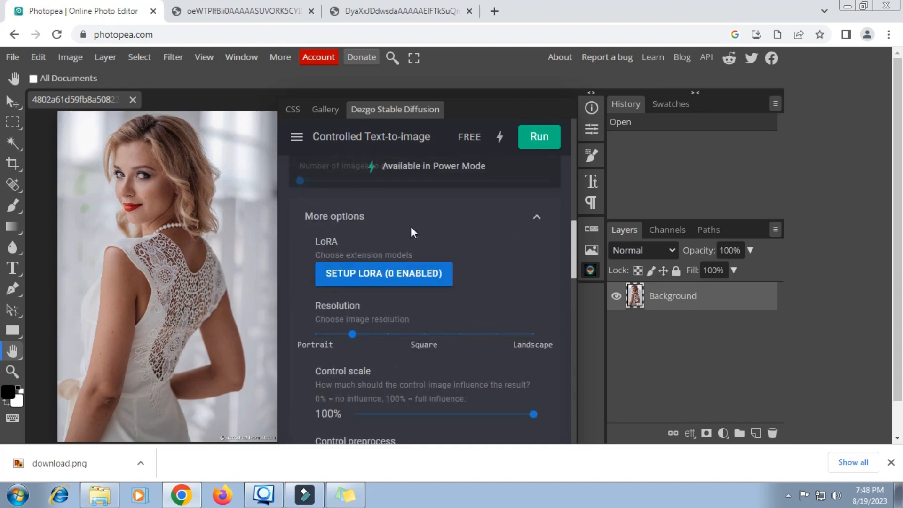
scroll(410, 227, "down", 7)
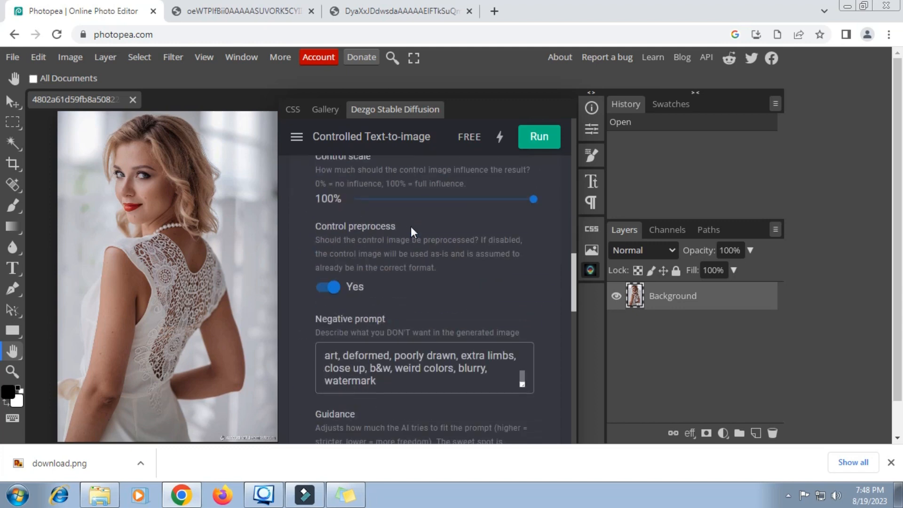
Step: Set the sampling method to DDIM for a new portrait generation
scroll(410, 227, "down", 4)
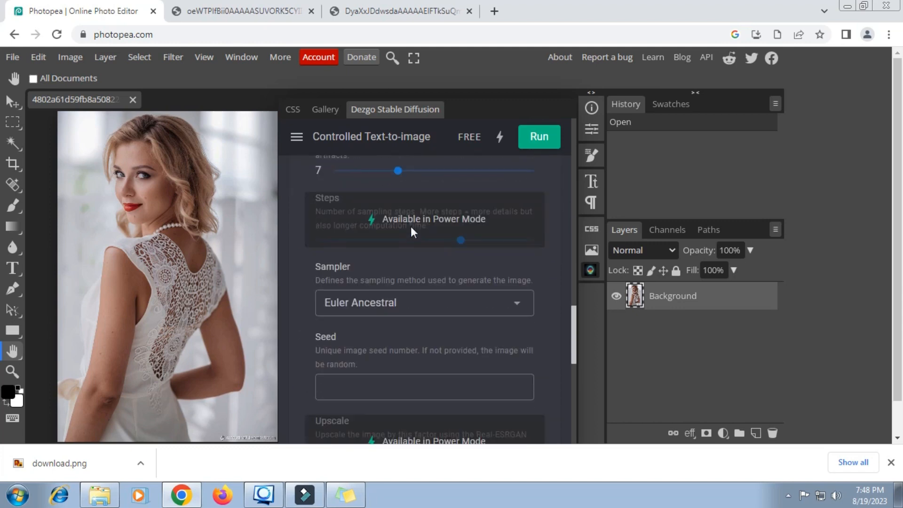
left_click(518, 309)
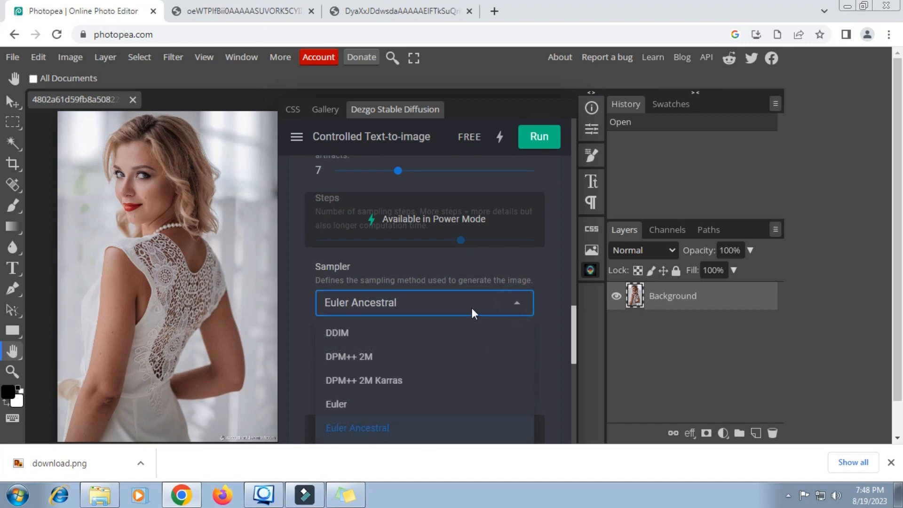
scroll(472, 308, "down", 1)
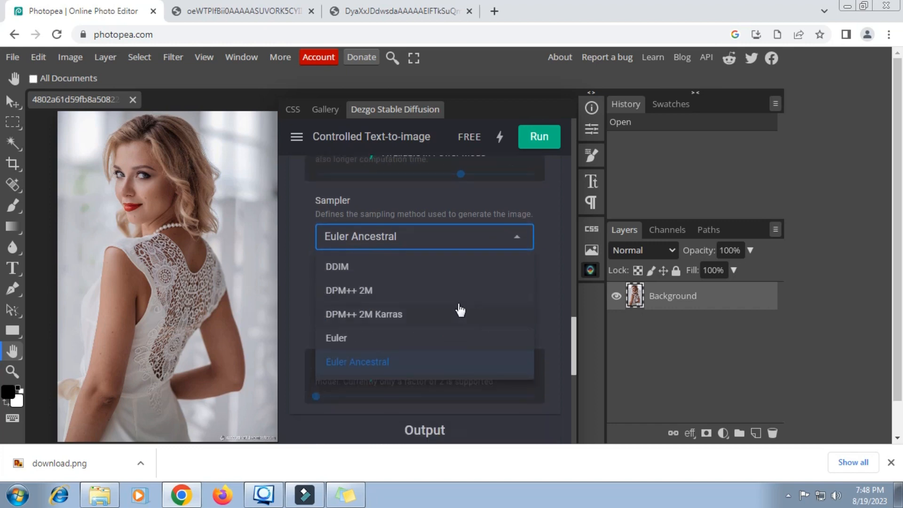
left_click(355, 269)
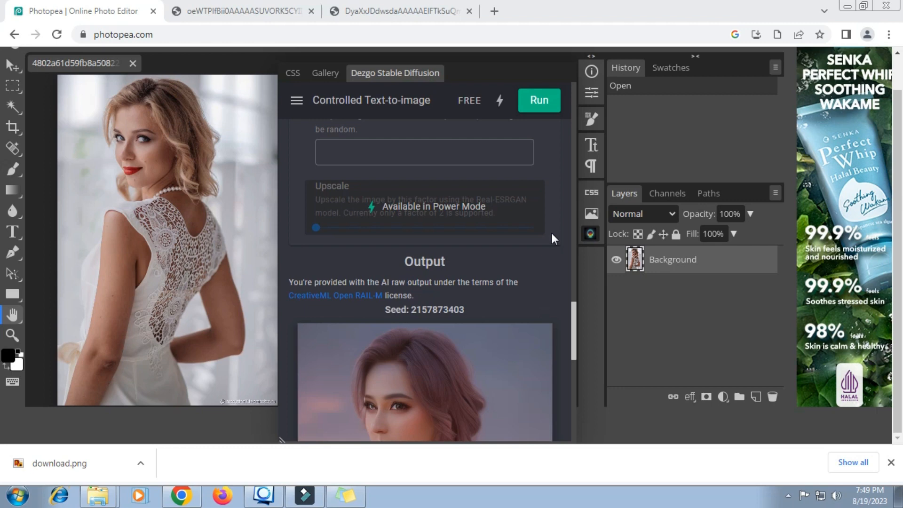
Step: Inspect the portrait generated with the DDIM sampler and open it in its own browser tab
scroll(508, 236, "down", 4)
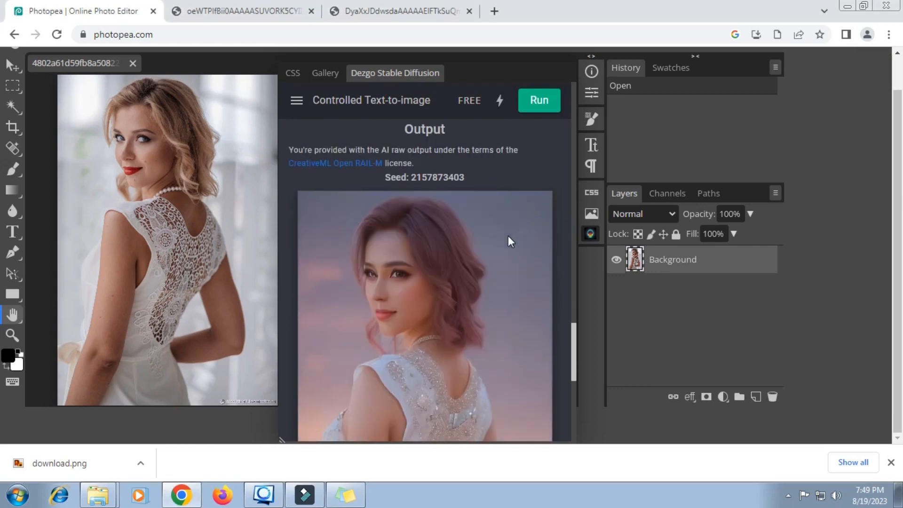
scroll(508, 236, "down", 3)
scroll(475, 247, "up", 3)
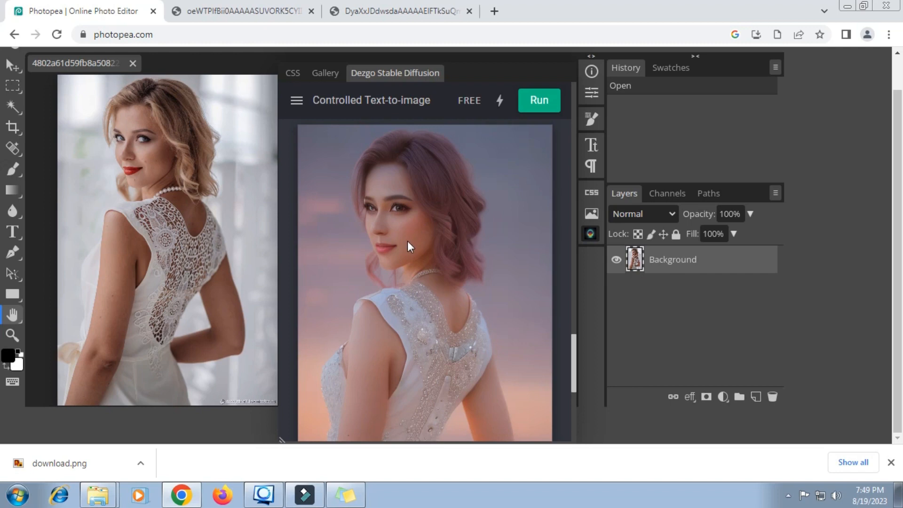
scroll(409, 242, "down", 2)
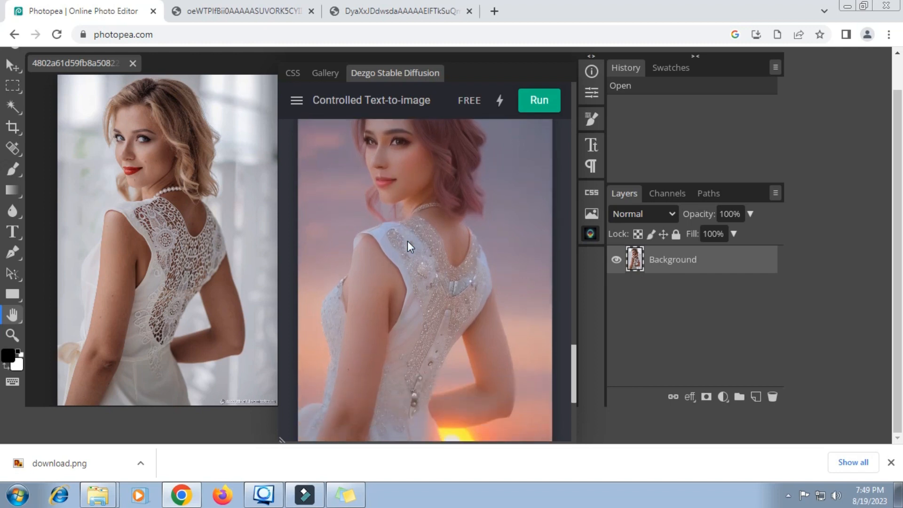
right_click(407, 241)
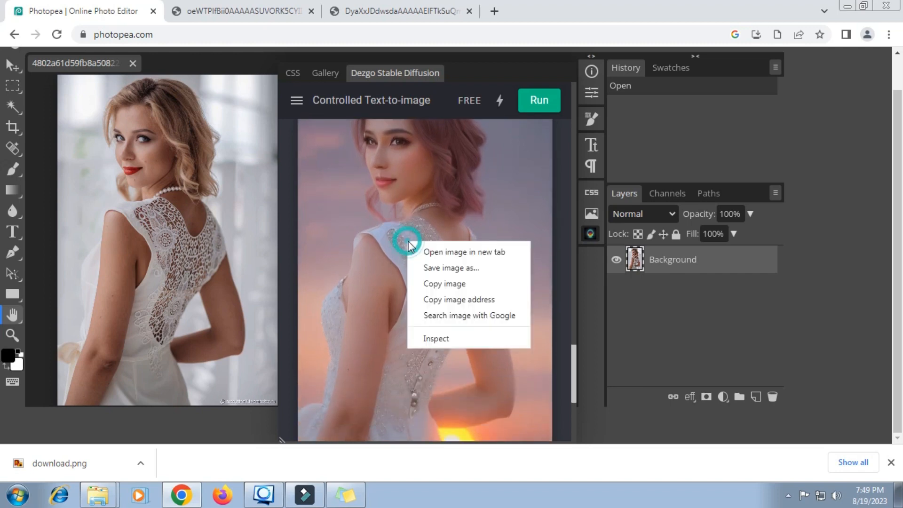
left_click(434, 252)
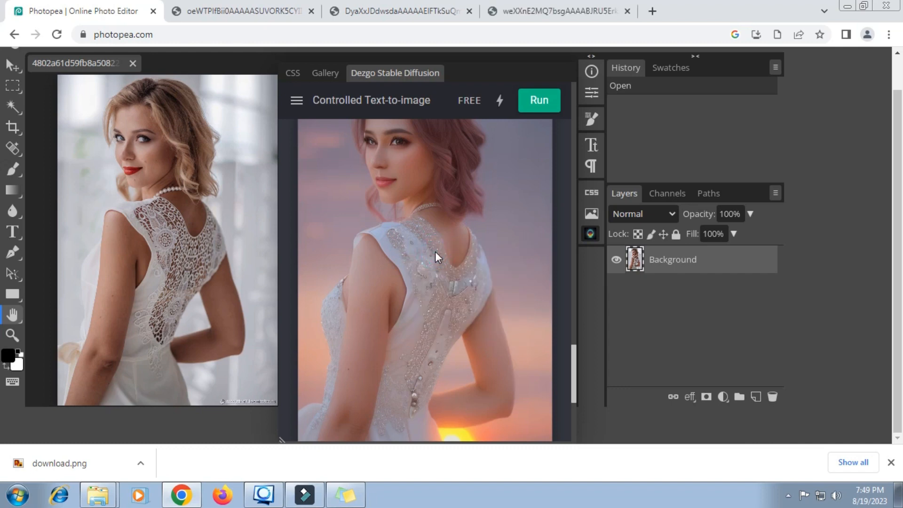
Step: Compare the earlier generated portraits with the new DDIM version in their browser tabs
left_click(259, 11)
left_click(357, 17)
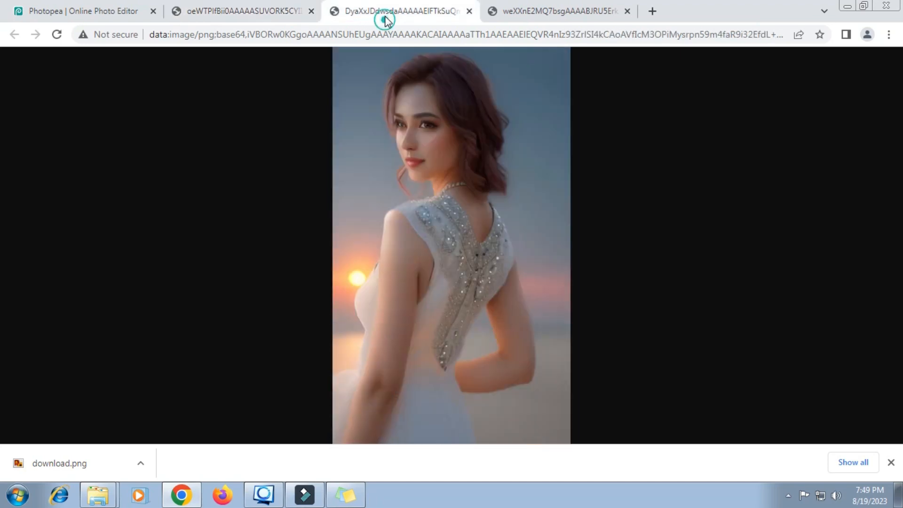
left_click(546, 15)
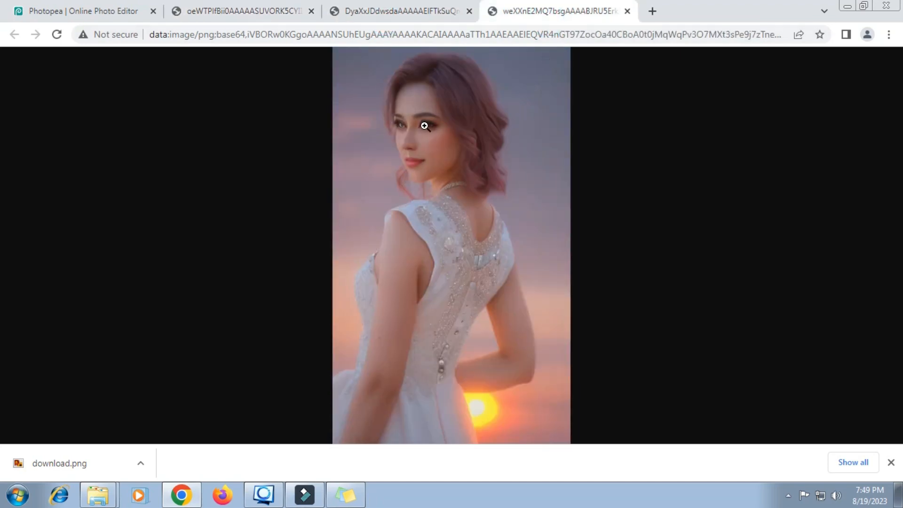
Step: Return to the Photopea plugin and change the sampling method to Euler
left_click(103, 2)
scroll(392, 182, "down", 5)
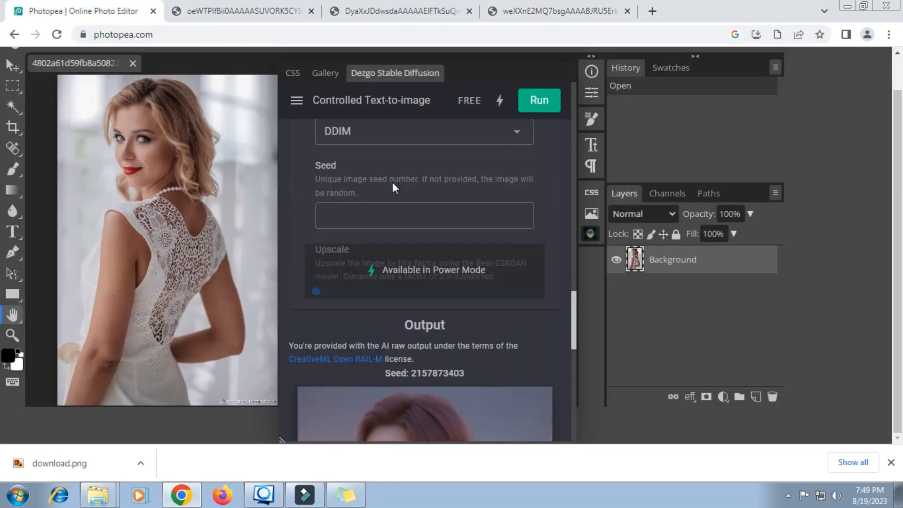
scroll(393, 182, "up", 3)
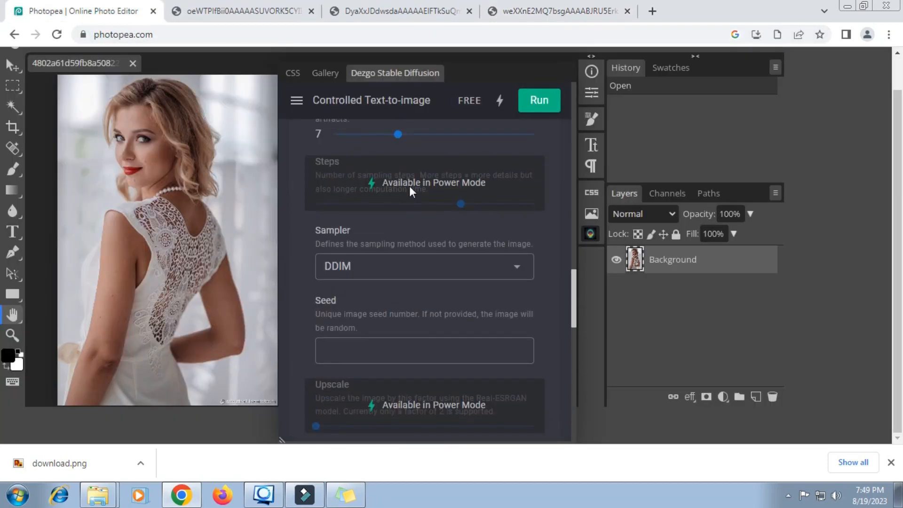
scroll(409, 185, "up", 1)
scroll(409, 185, "down", 1)
left_click(520, 267)
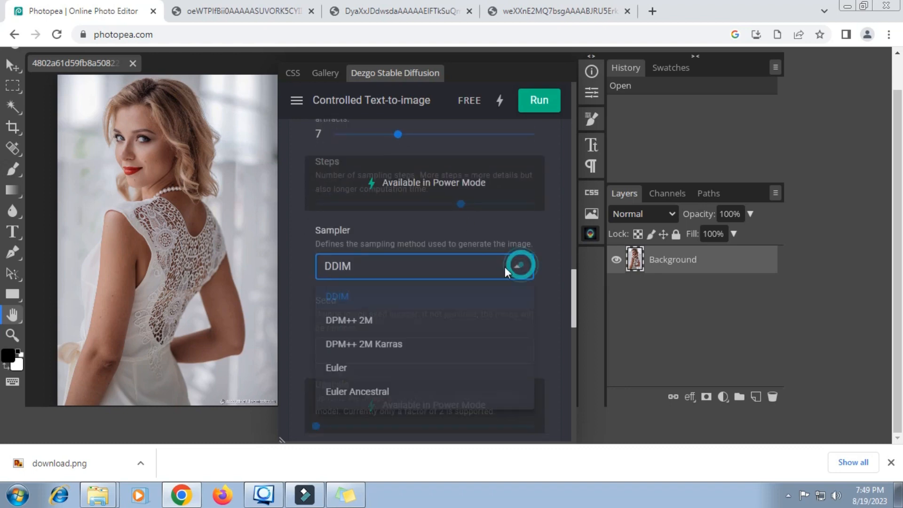
left_click(362, 367)
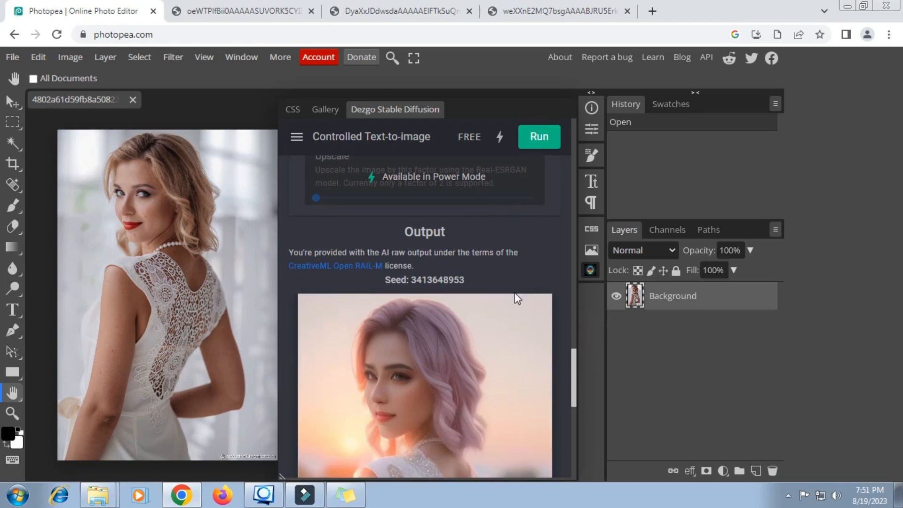
Step: Inspect the portrait generated with the Euler sampler and view it full size in a new browser tab
scroll(514, 294, "down", 3)
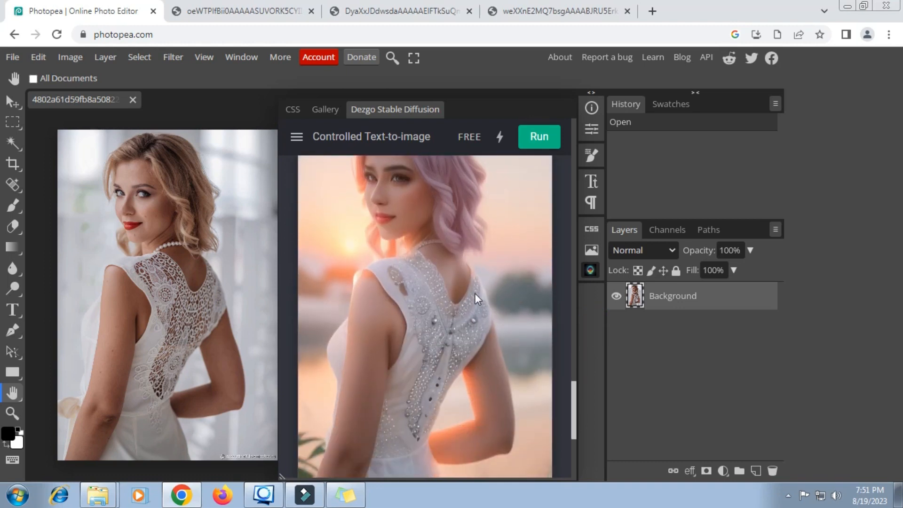
scroll(475, 292, "down", 2)
scroll(475, 293, "up", 3)
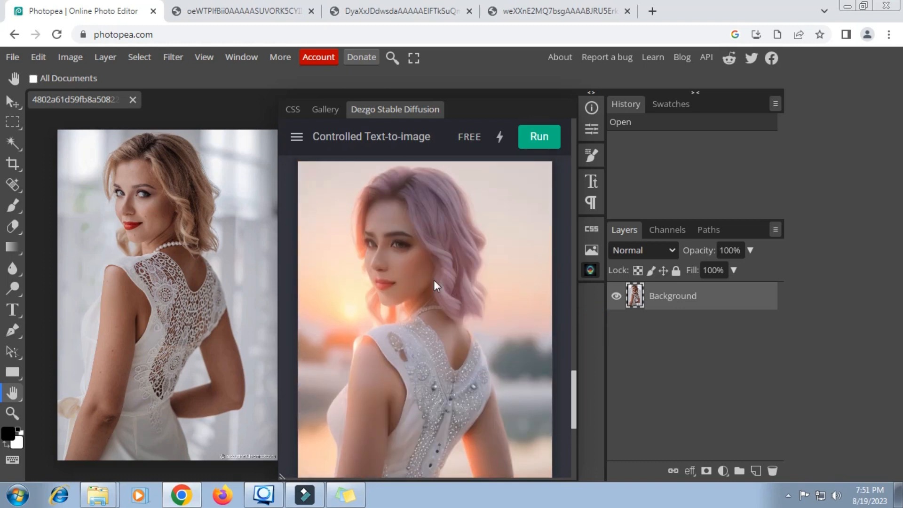
right_click(402, 244)
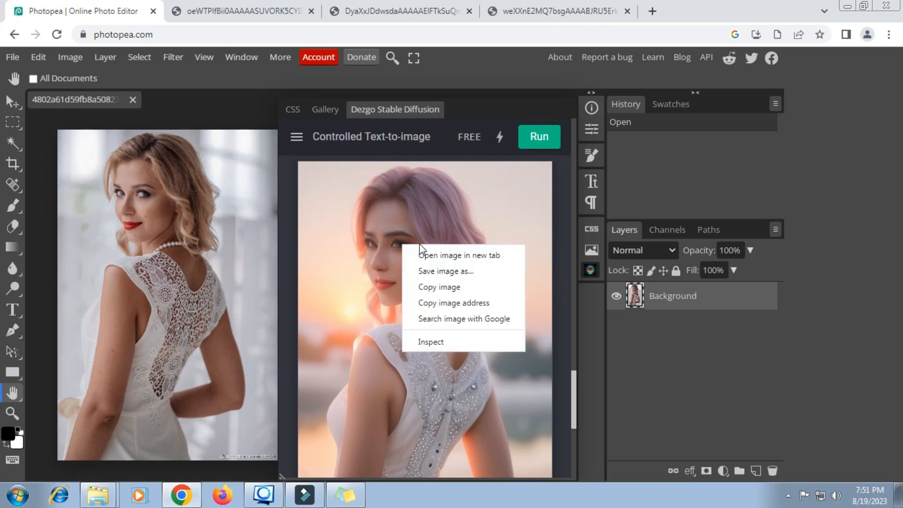
left_click(445, 255)
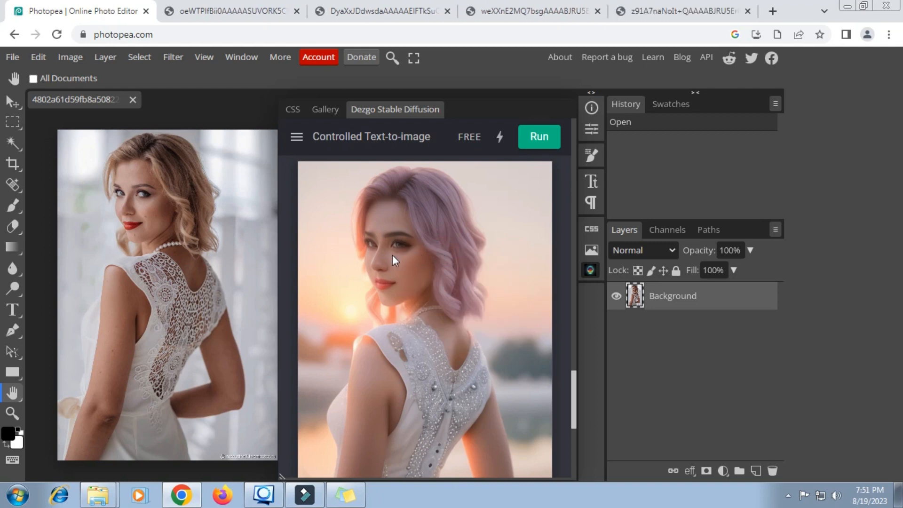
left_click(682, 12)
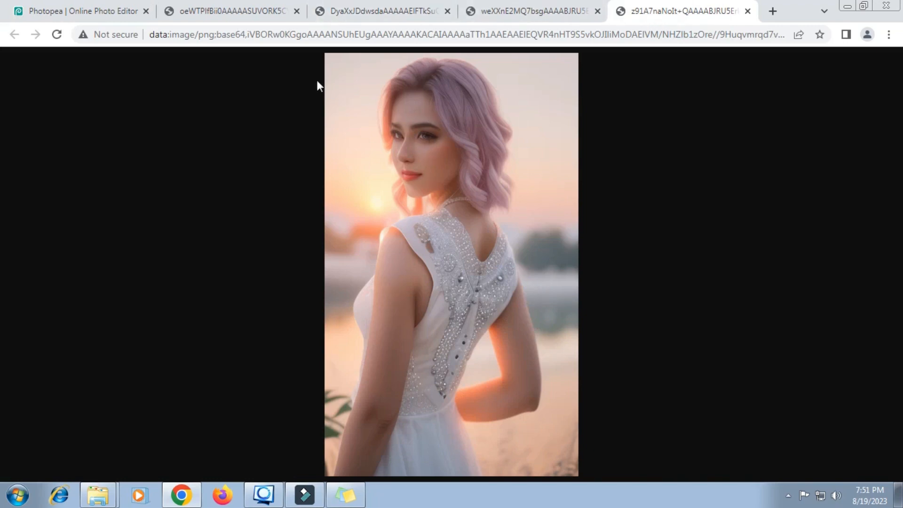
Step: Save the Euler portrait from its browser tab as a PNG image named download in the Videos library
left_click(87, 7)
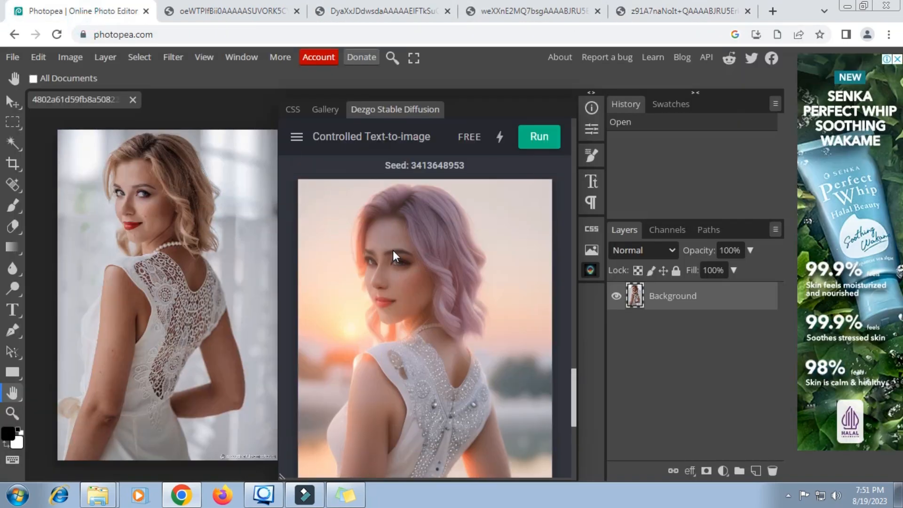
scroll(394, 250, "up", 8)
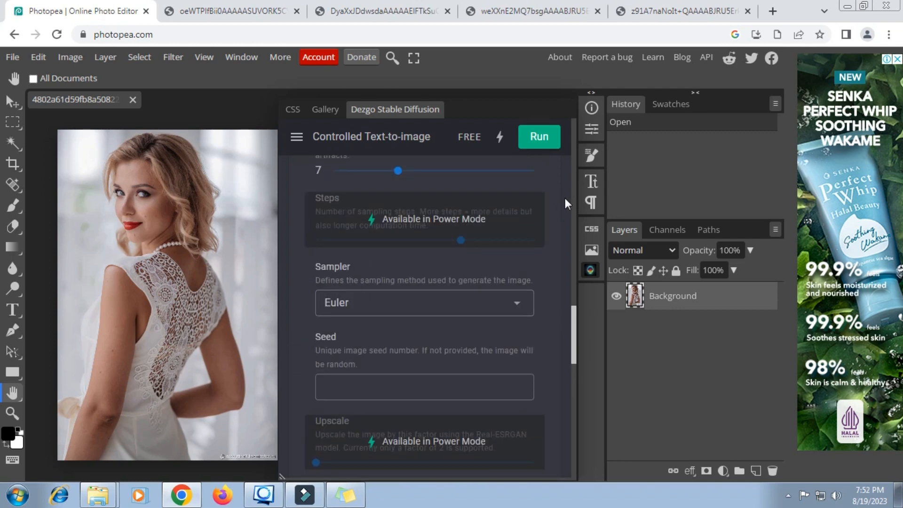
left_click(692, 12)
right_click(447, 131)
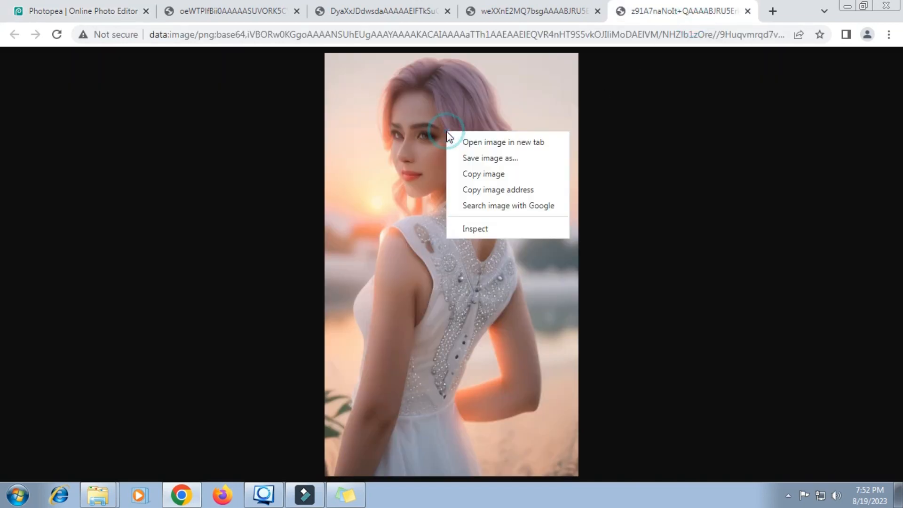
left_click(480, 158)
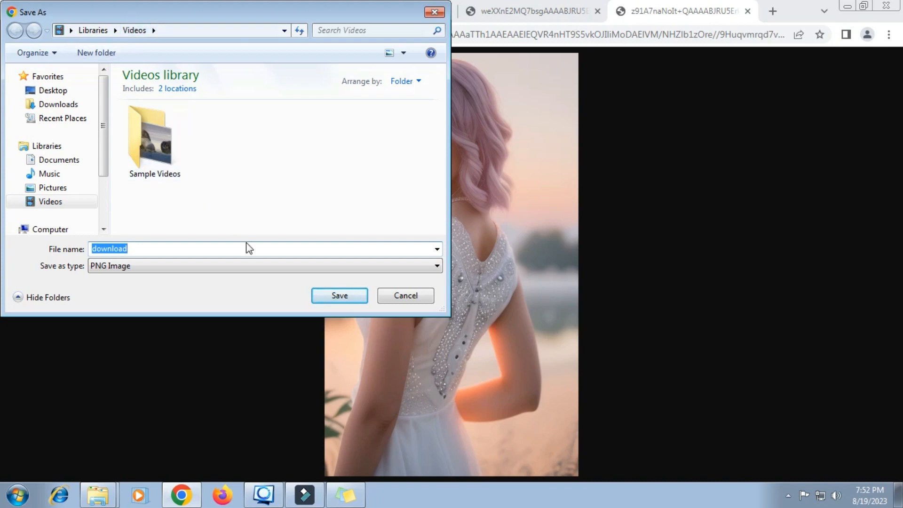
left_click(337, 301)
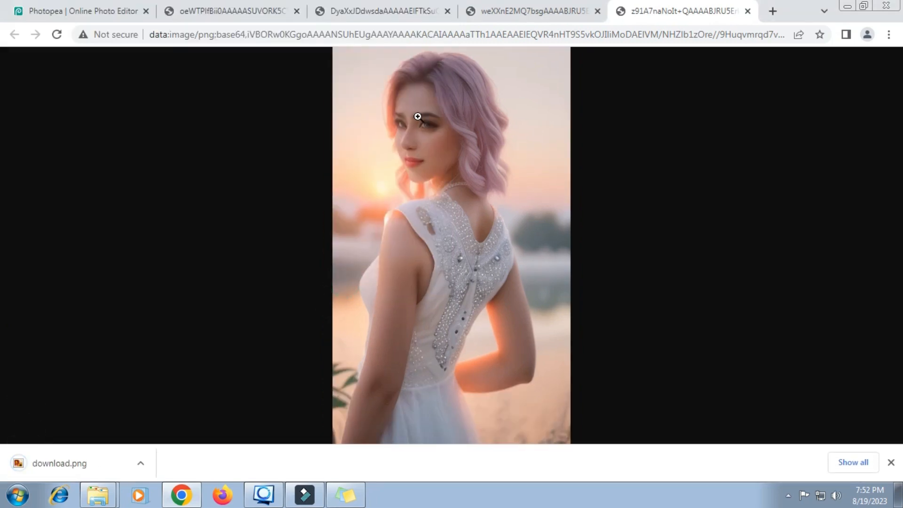
Step: Return to Photopea, switch the Dezgo plugin to Upscale mode and dismiss the browser's download bar
left_click(106, 13)
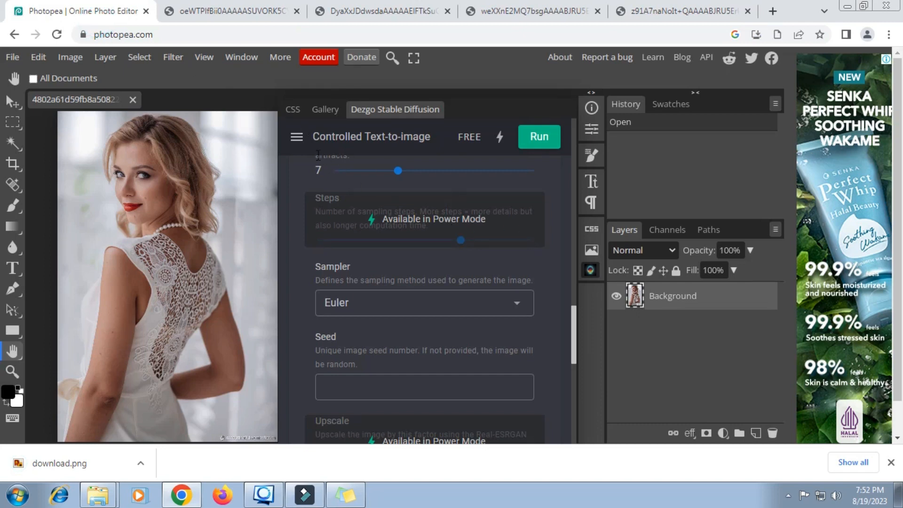
left_click(297, 137)
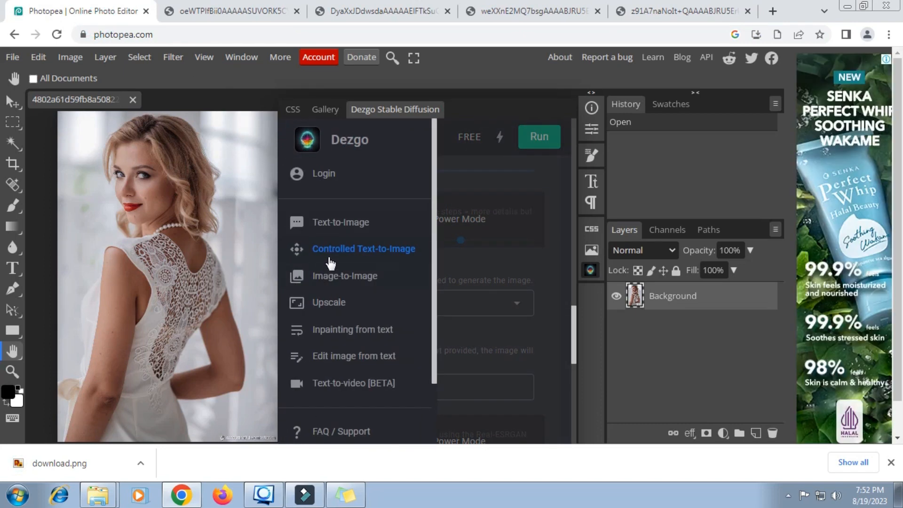
left_click(342, 308)
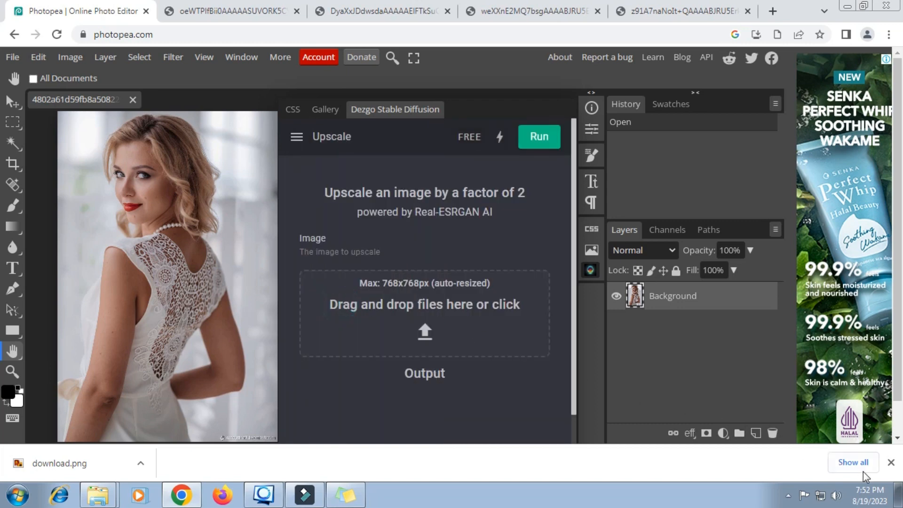
left_click(890, 463)
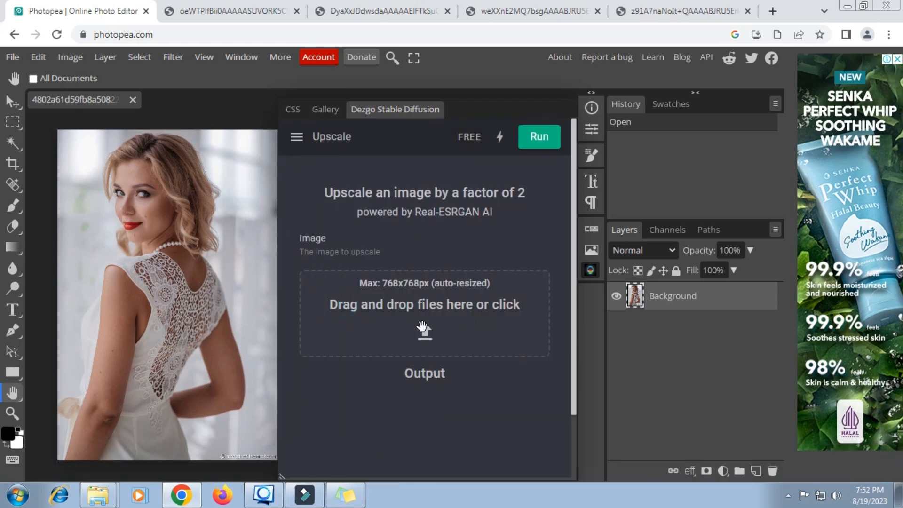
Step: Load the saved download image from the Videos library as the image to upscale
left_click(425, 335)
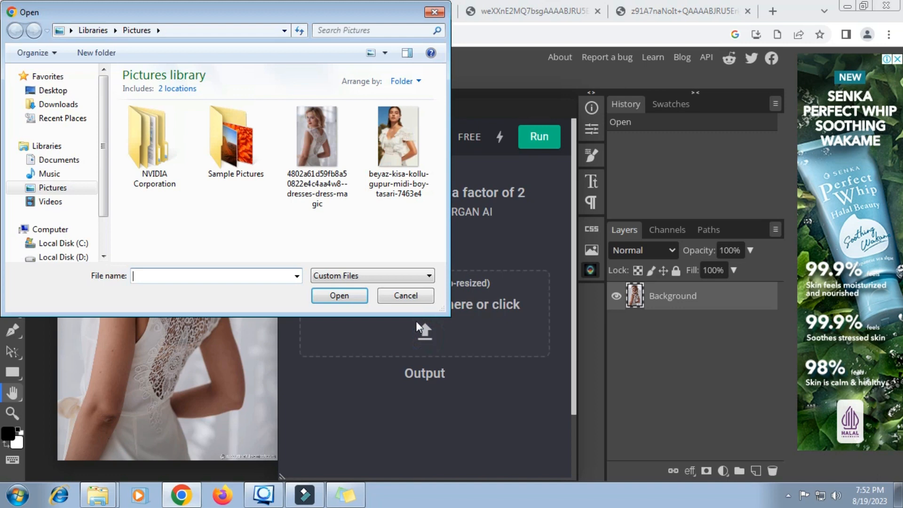
left_click(52, 202)
left_click(222, 146)
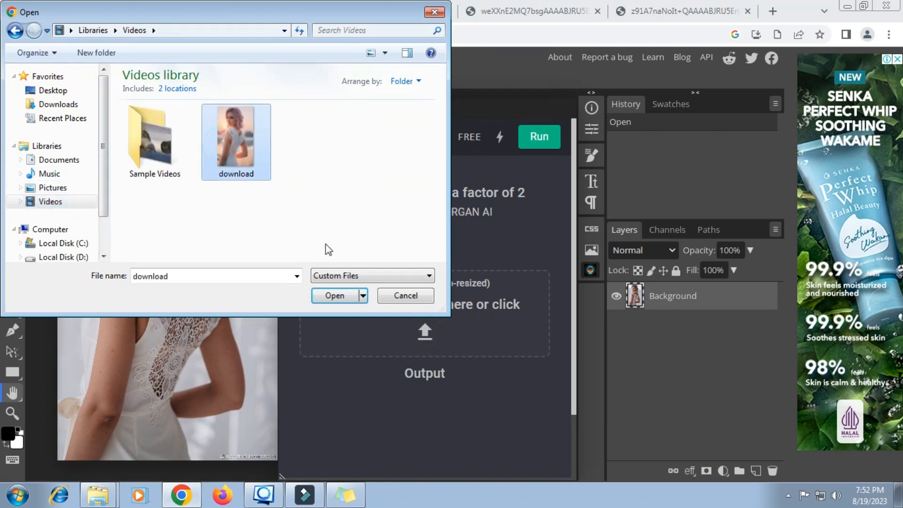
left_click(334, 297)
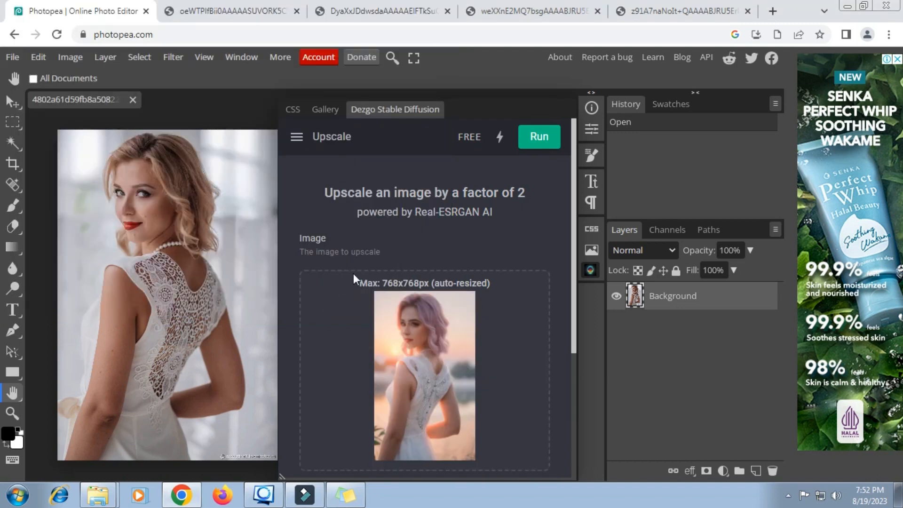
Step: Run the upscale by a factor of 2 and inspect the output portrait
scroll(354, 272, "down", 3)
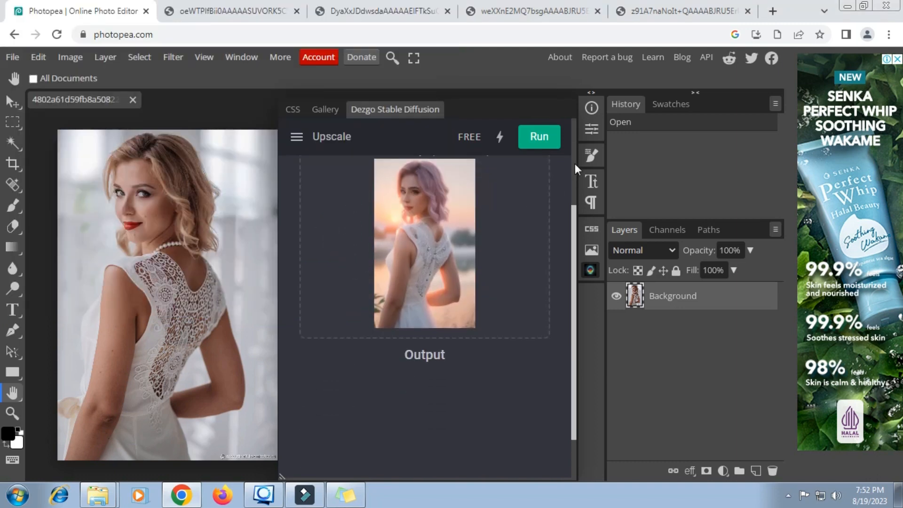
left_click(541, 140)
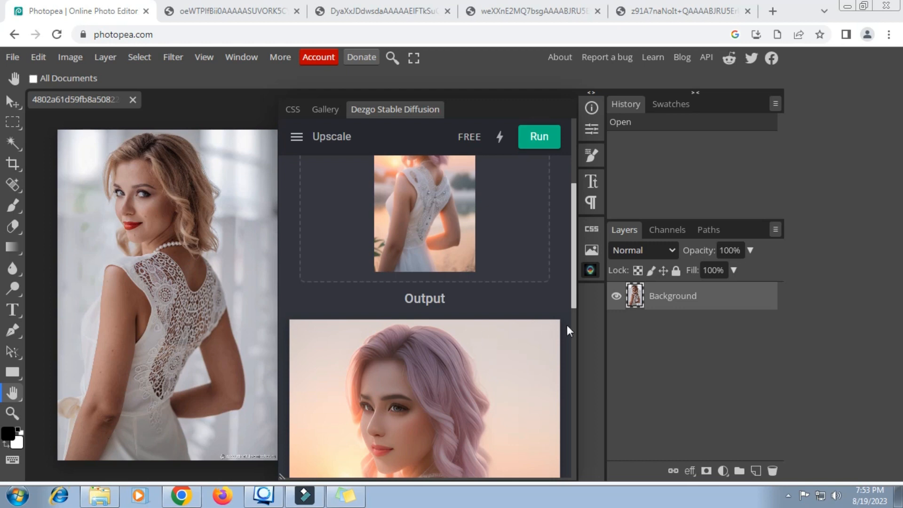
scroll(564, 337, "down", 10)
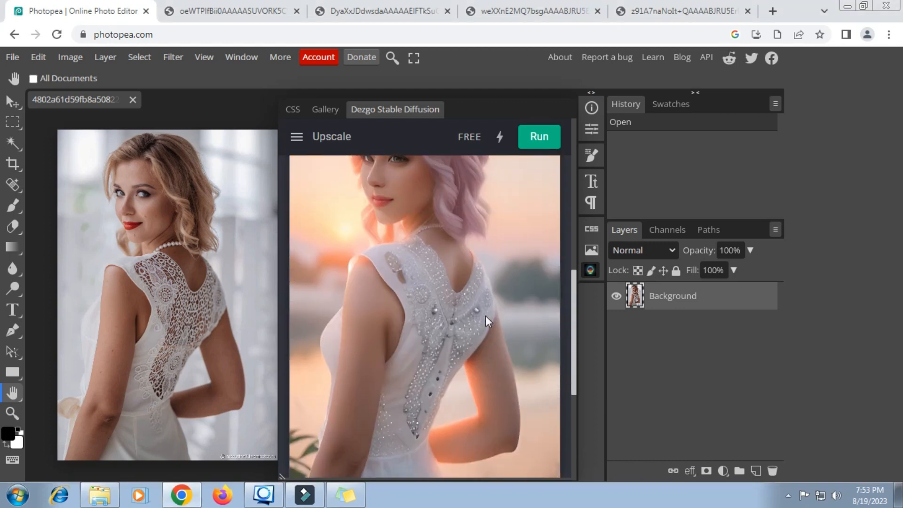
Step: Download the upscaled portrait from the Dezgo plugin, then close the plugin panel and the browser's download bar
left_click(438, 410)
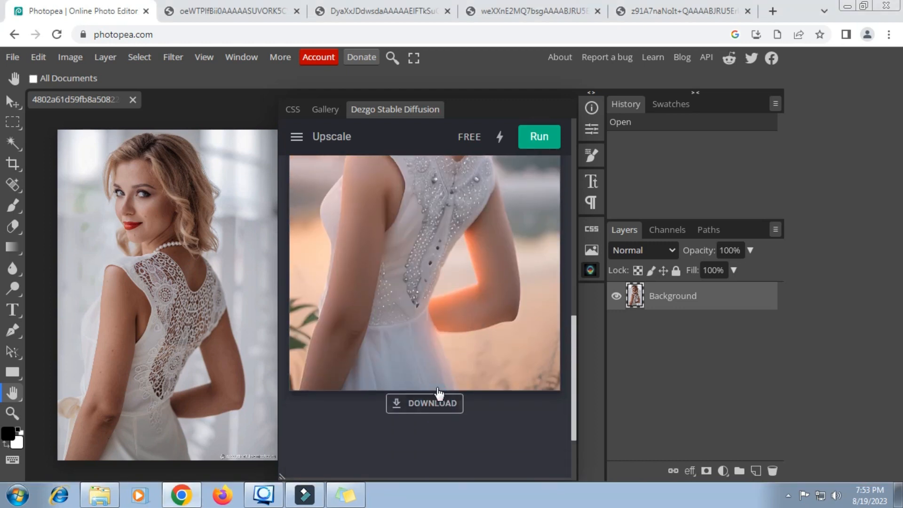
scroll(438, 350, "up", 5)
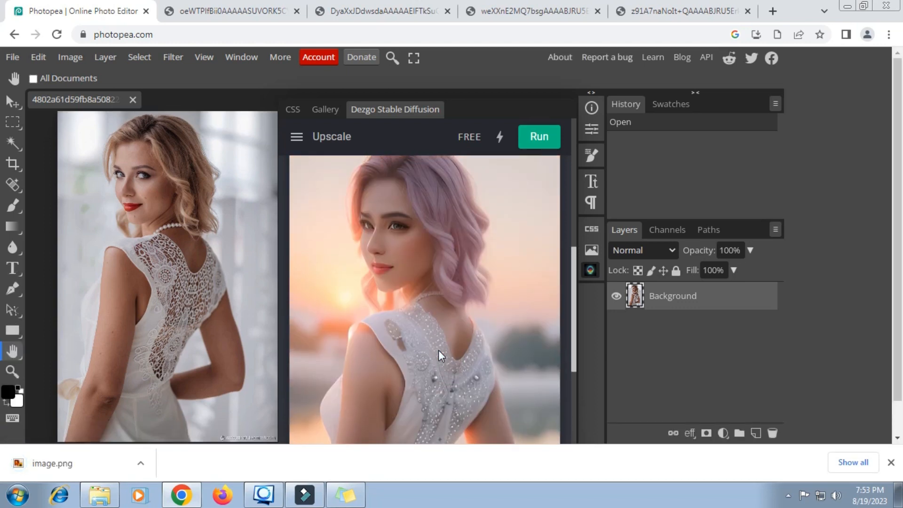
scroll(439, 350, "down", 5)
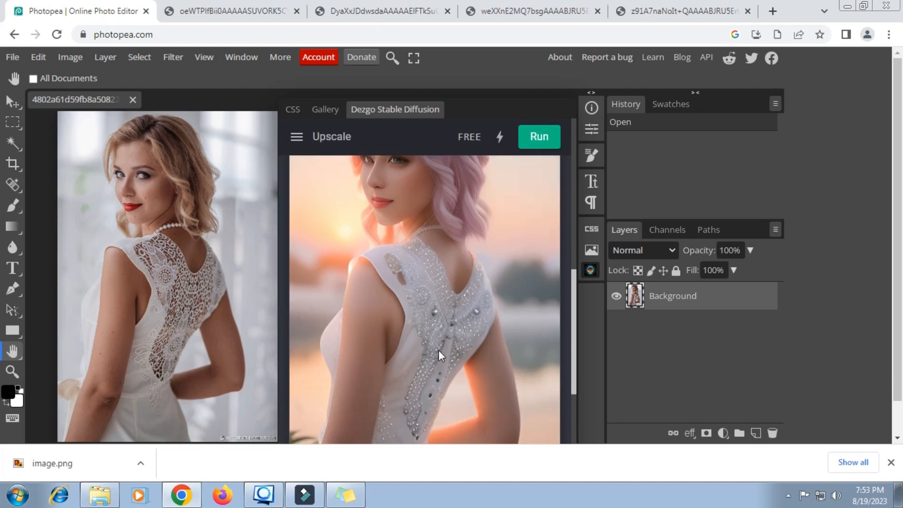
scroll(438, 350, "up", 1)
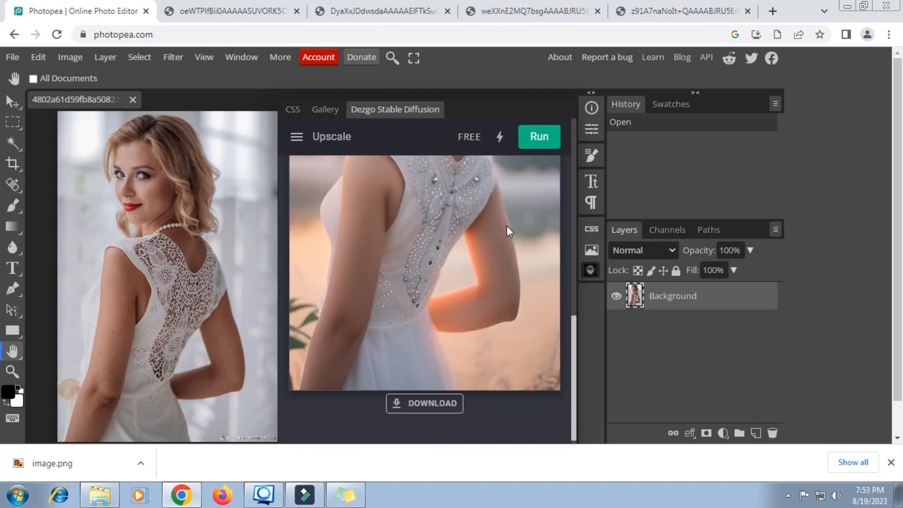
left_click(591, 270)
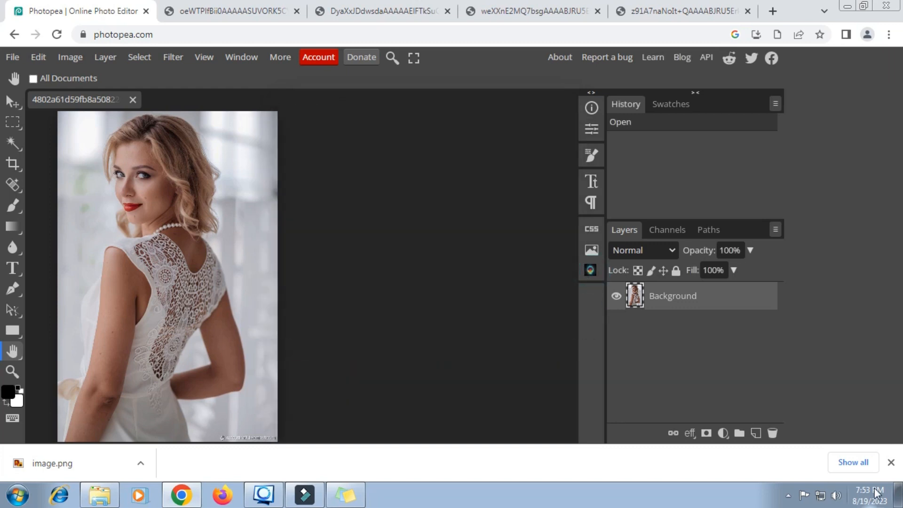
left_click(890, 462)
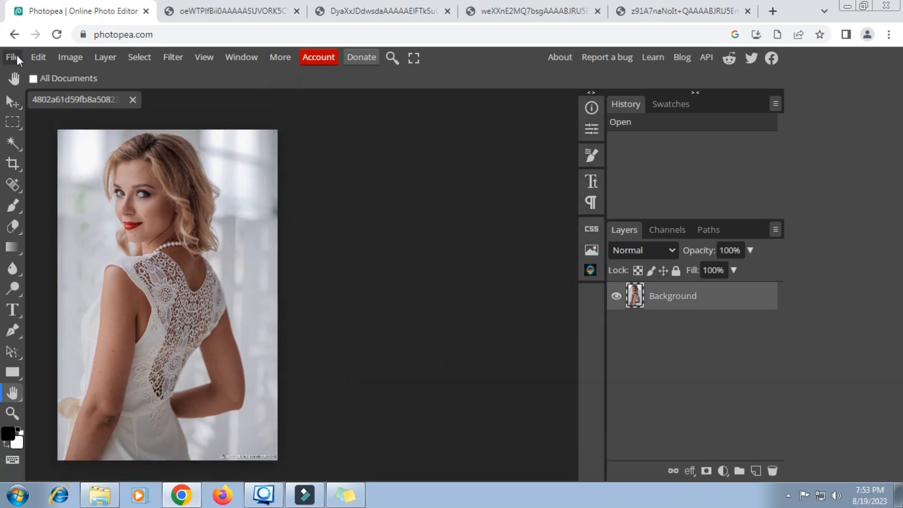
Step: Place the downloaded file named image from the Downloads folder into the open portrait document as a new layer
left_click(17, 57)
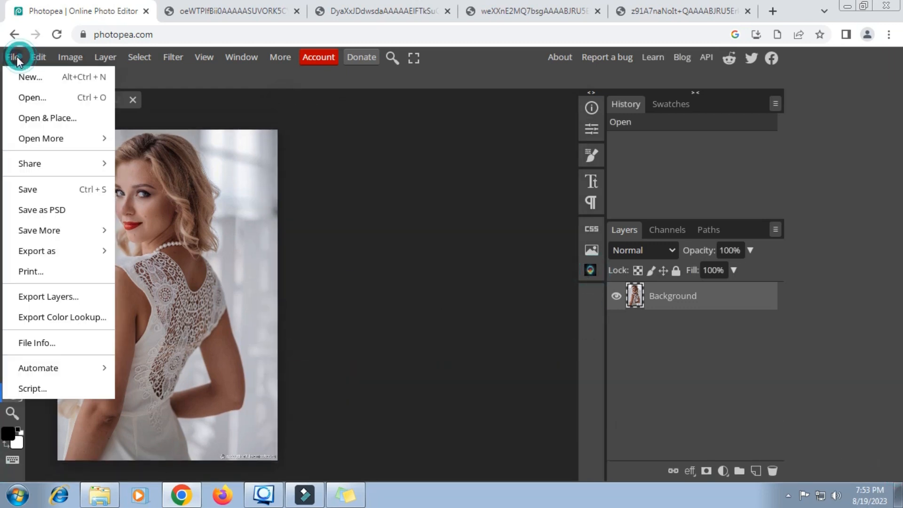
left_click(45, 116)
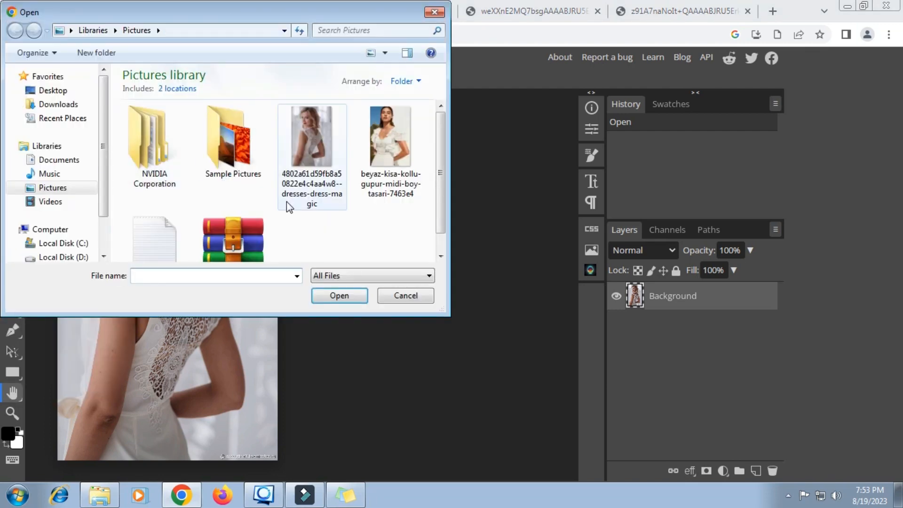
left_click(68, 106)
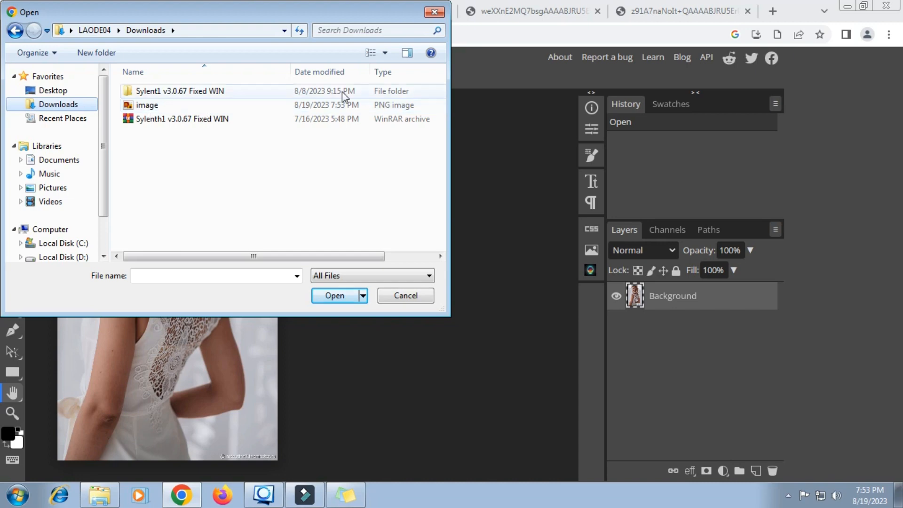
left_click(385, 53)
left_click(430, 38)
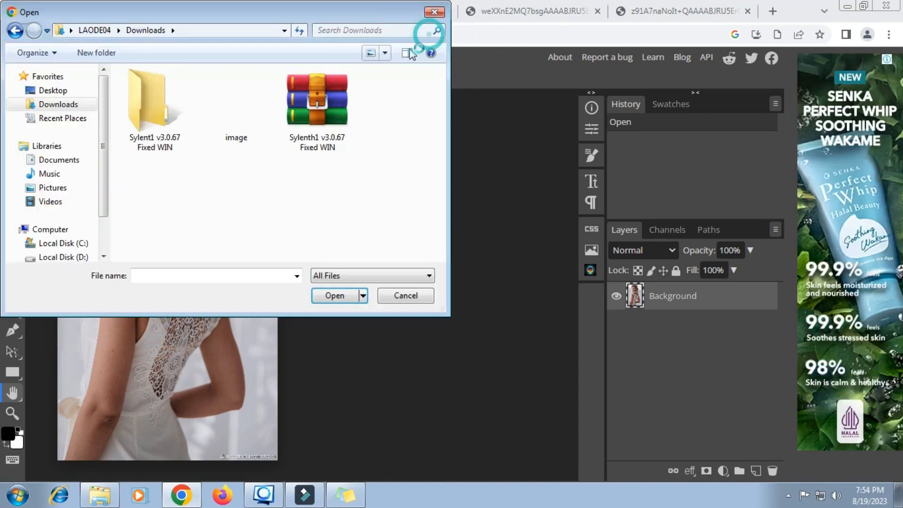
left_click(244, 109)
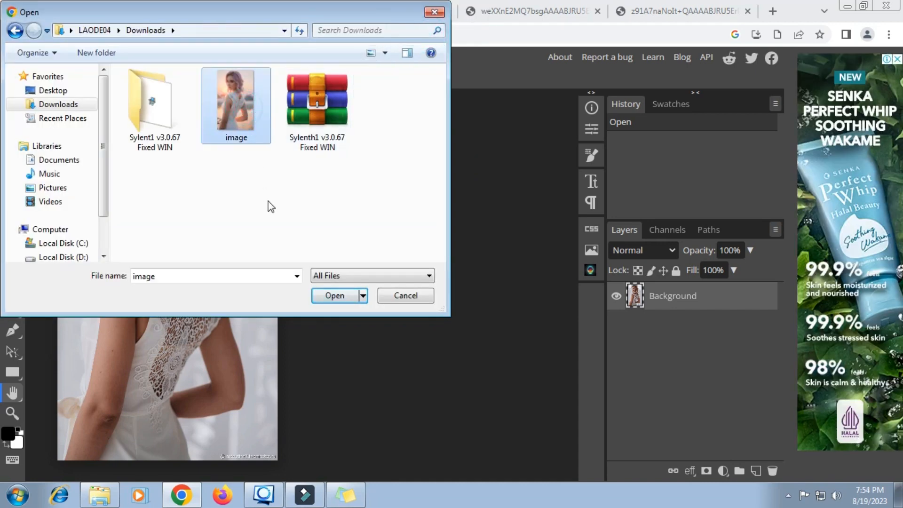
left_click(335, 296)
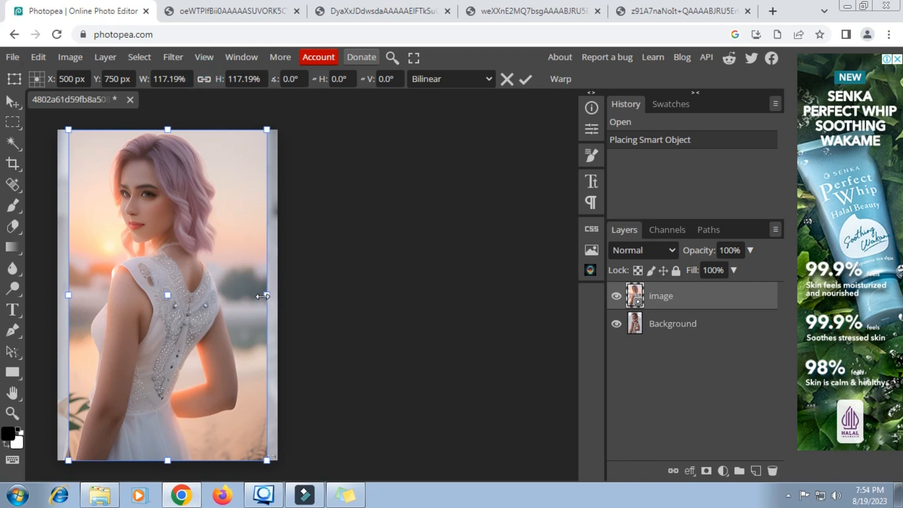
Step: Stretch the placed portrait to about 132% width to cover the canvas, and compare it with the original by varying its opacity, ending at 100%
left_click_drag(263, 295, 271, 296)
left_click_drag(276, 297, 275, 296)
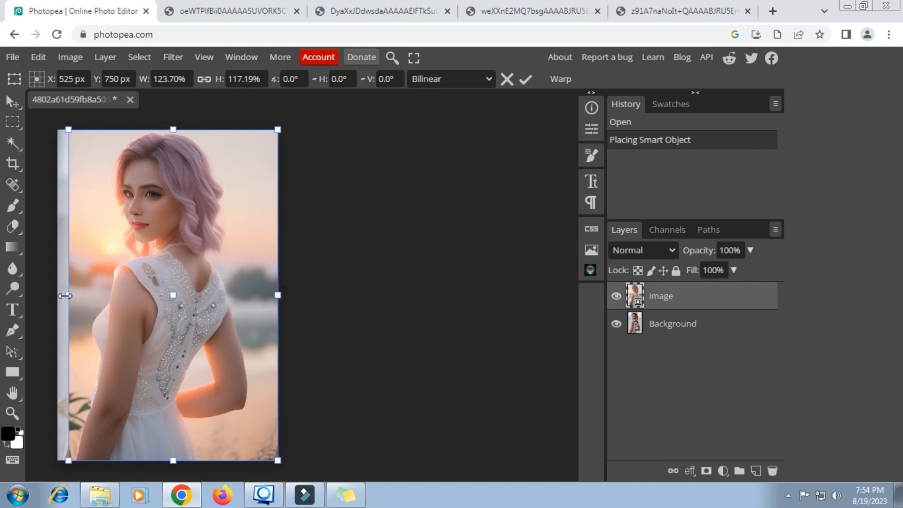
left_click_drag(65, 295, 51, 295)
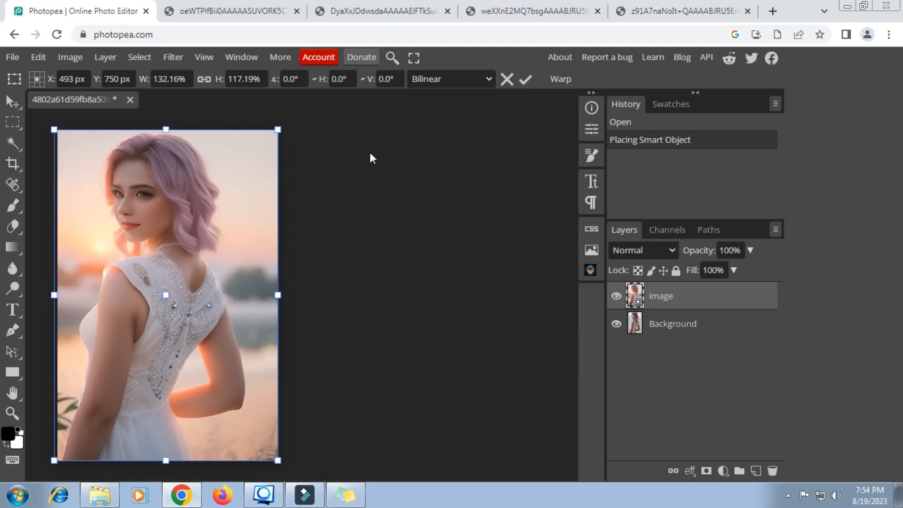
left_click(524, 78)
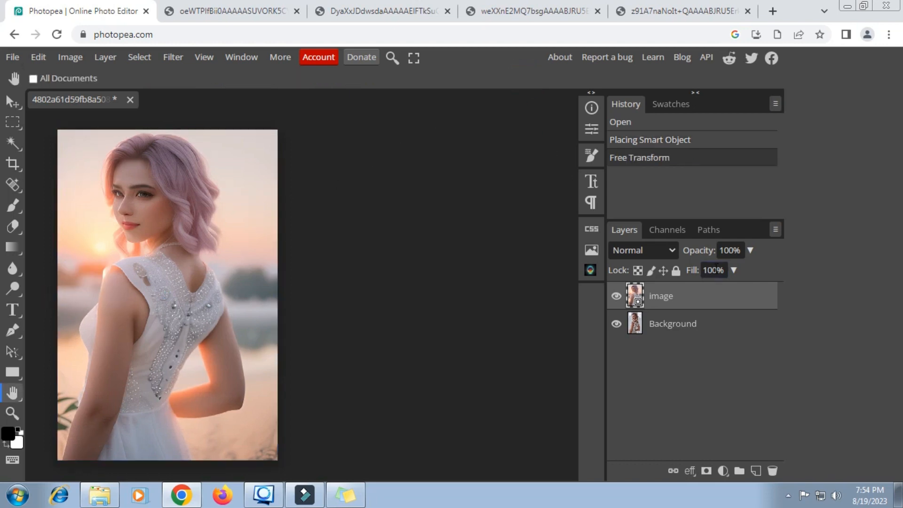
left_click(751, 253)
mouse_move(751, 267)
left_mouse_down()
mouse_move(679, 279)
mouse_move(745, 275)
mouse_move(645, 272)
mouse_move(764, 271)
left_mouse_up()
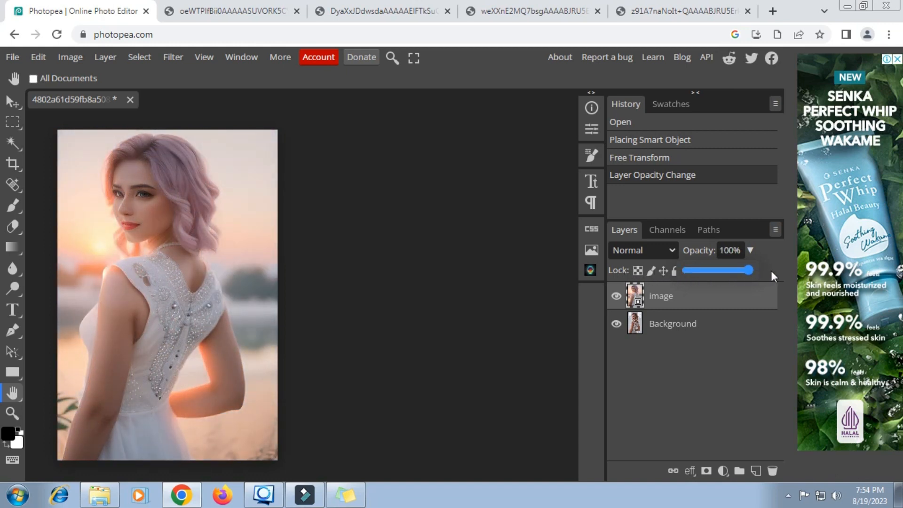
Step: Export the document as a 1000 by 1500 px PNG at 100% quality named 01
left_click(14, 57)
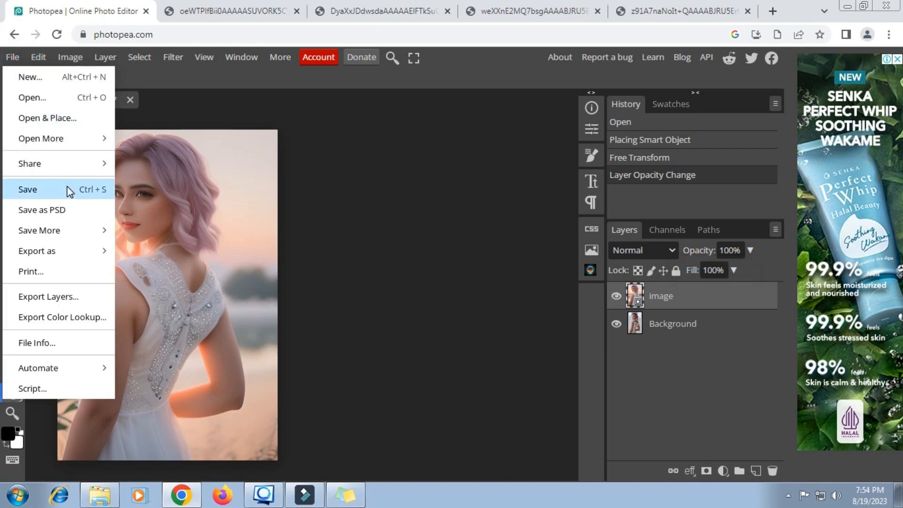
mouse_move(66, 250)
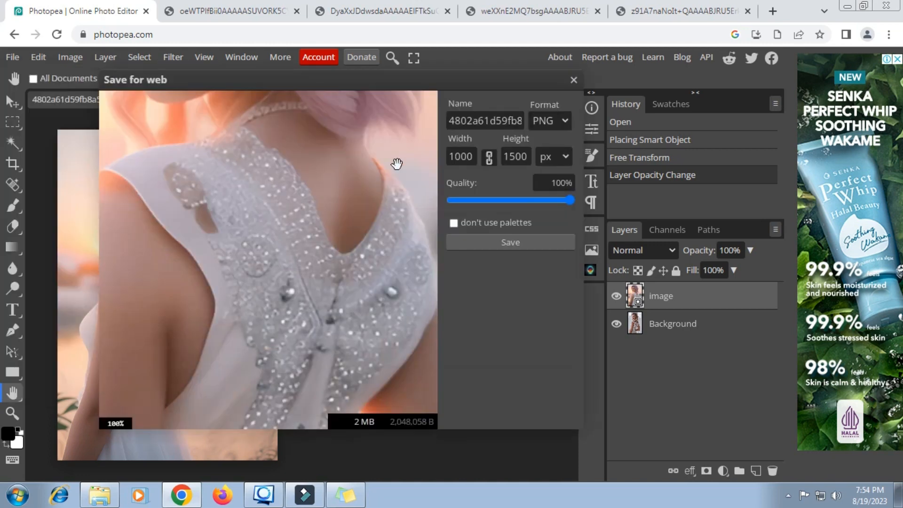
left_click(490, 121)
double_click(491, 121)
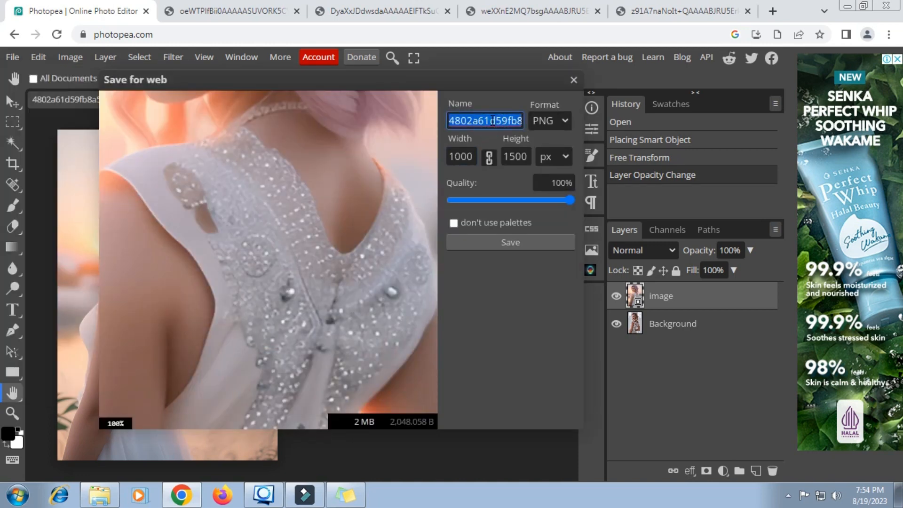
key("BackSpace")
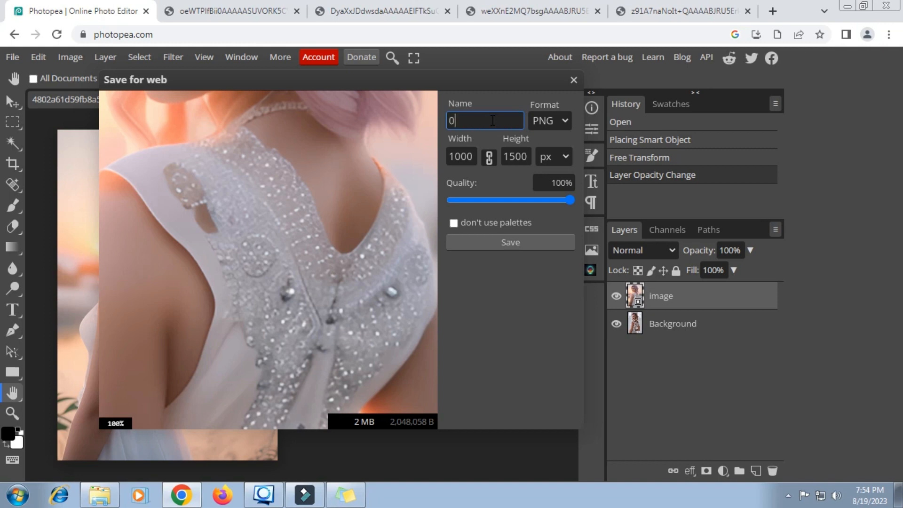
left_click(506, 244)
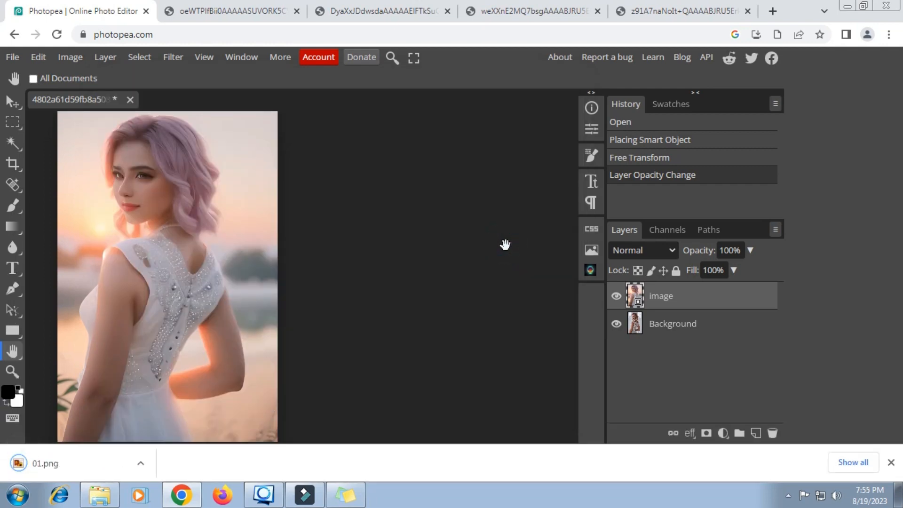
Step: Open the exported 01 image from the Downloads folder in Windows Photo Viewer, examine its detail, and close the viewer and folder
left_click(99, 494)
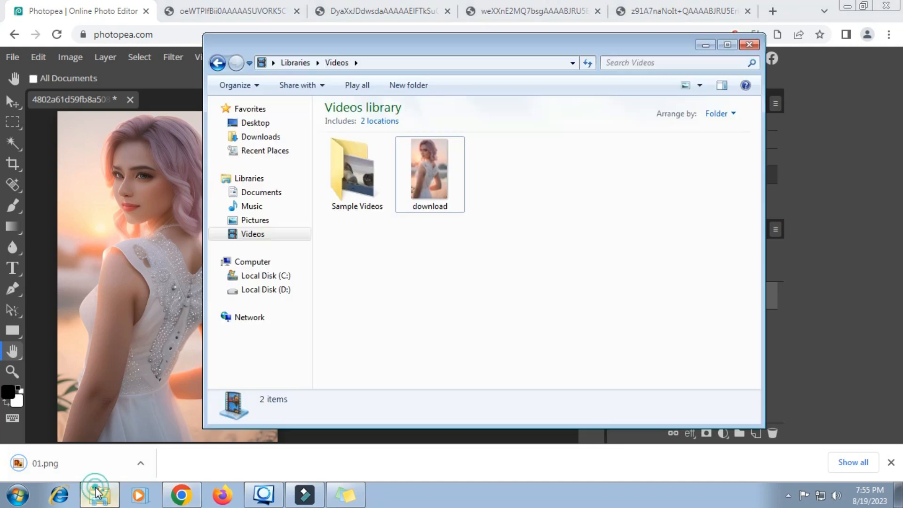
left_click(264, 137)
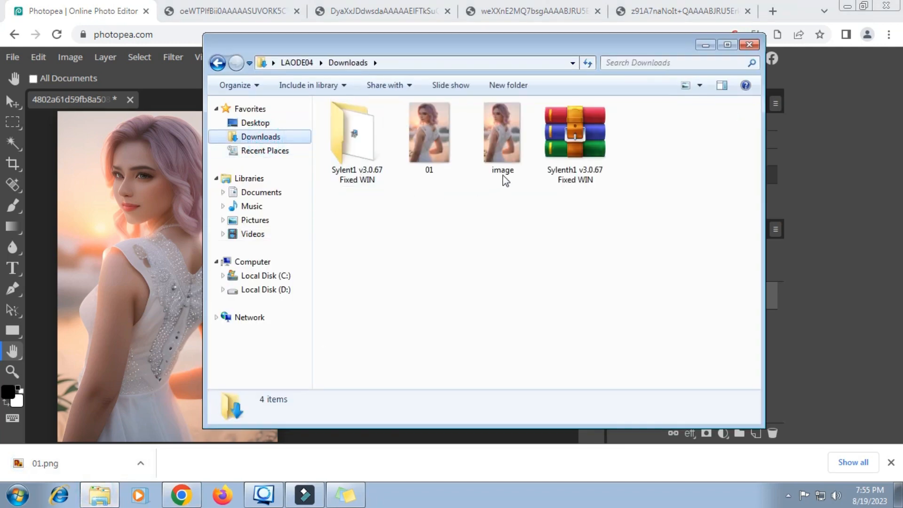
double_click(433, 137)
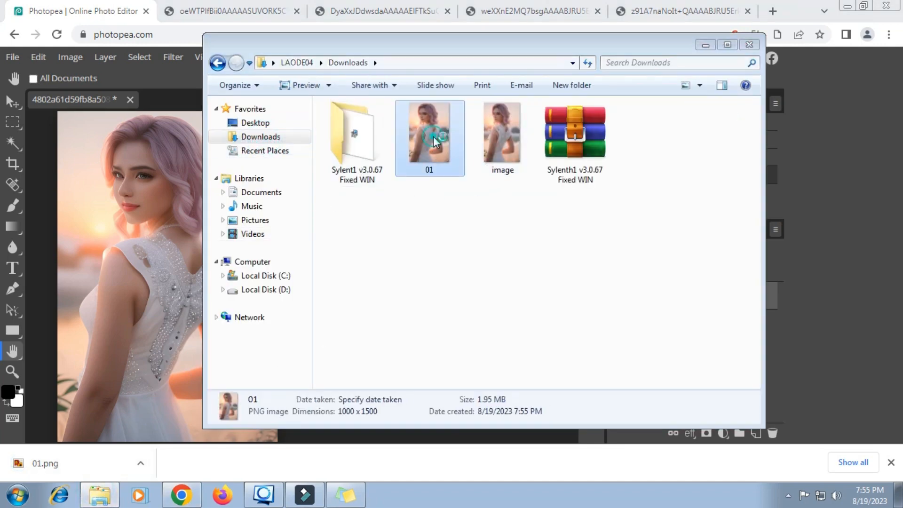
scroll(441, 166, "up", 3)
scroll(440, 166, "up", 1)
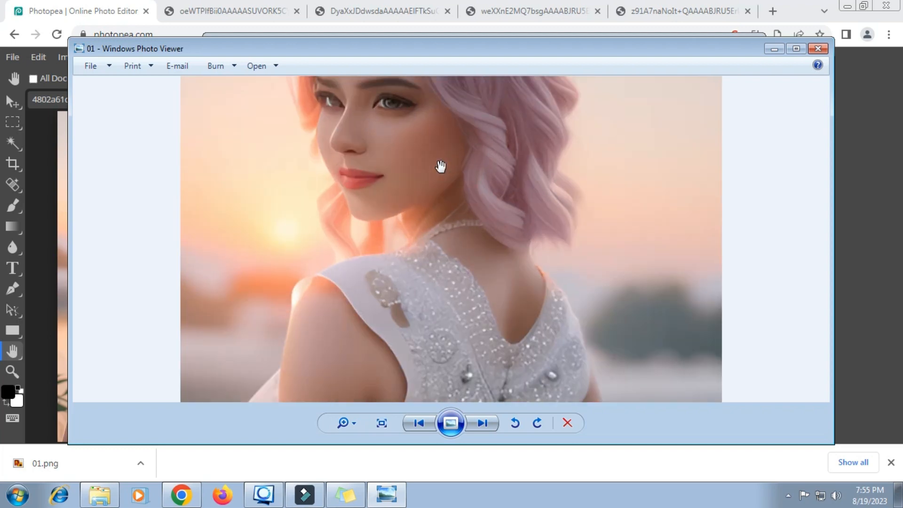
scroll(441, 166, "down", 4)
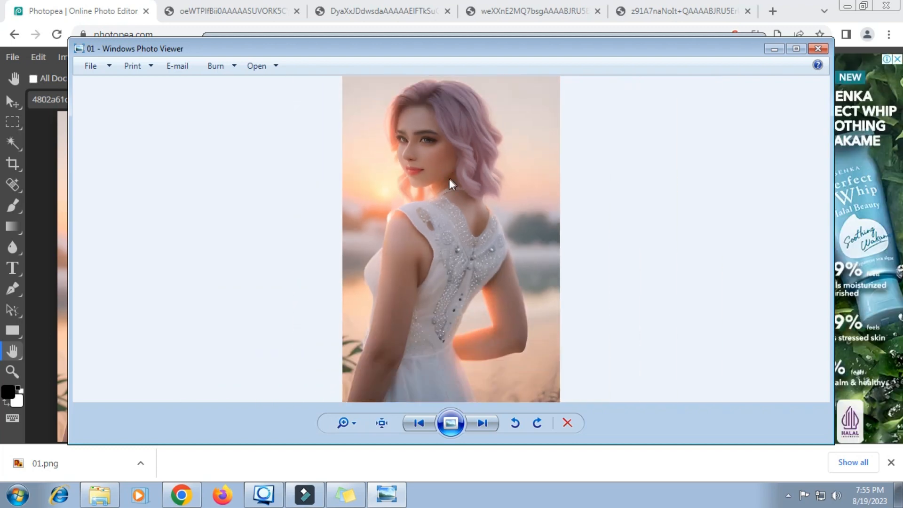
left_click(818, 48)
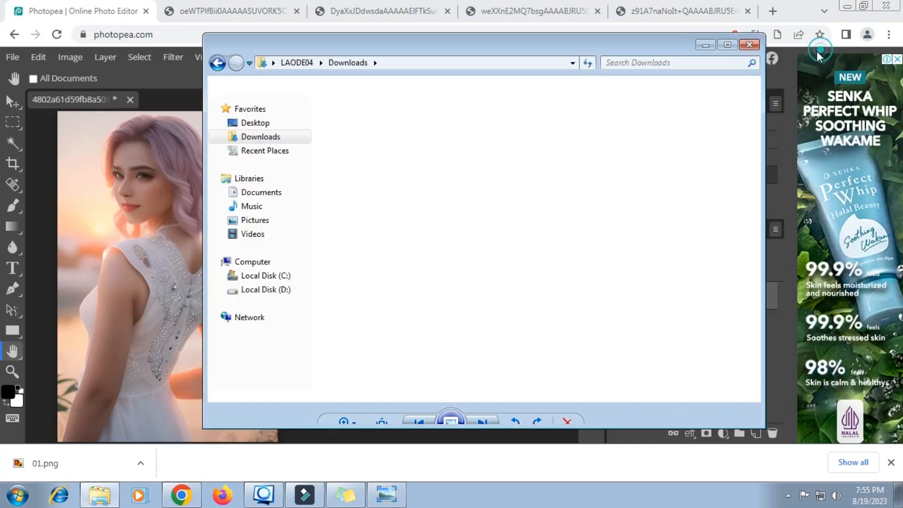
left_click(747, 44)
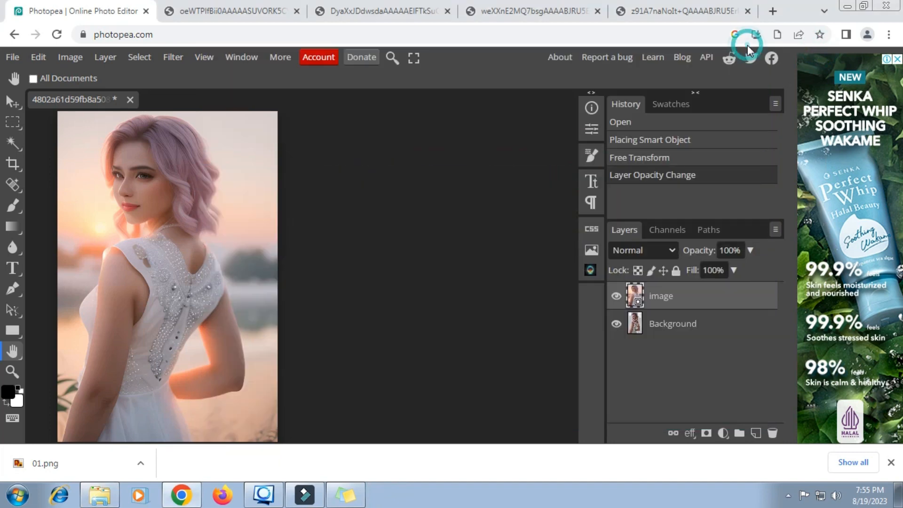